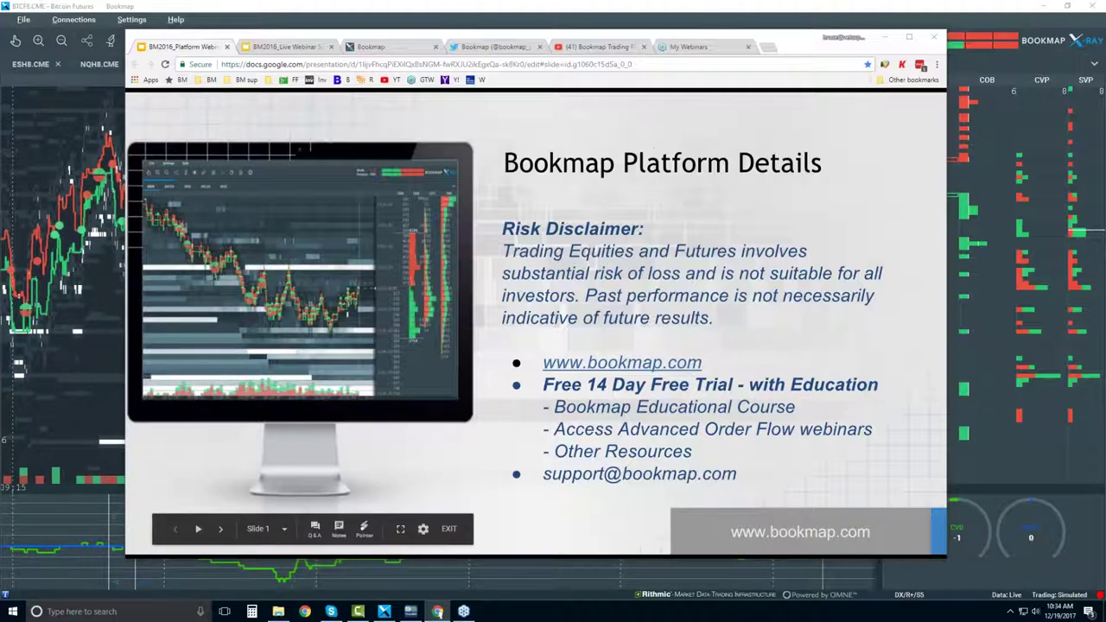
- Open the Bookmap website and review its home page from the opening banner through the Intro, Platform and Benefits sections
{"action": "left_click", "coordinate": [380, 47]}
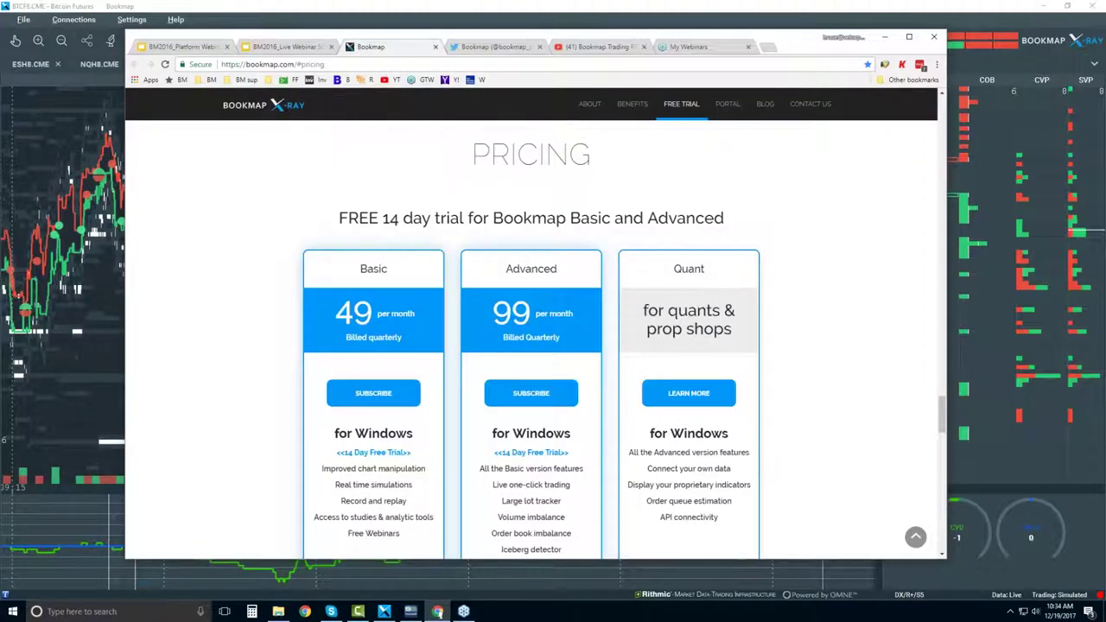
{"action": "scroll", "coordinate": [547, 408], "scroll_direction": "up", "scroll_amount": 15}
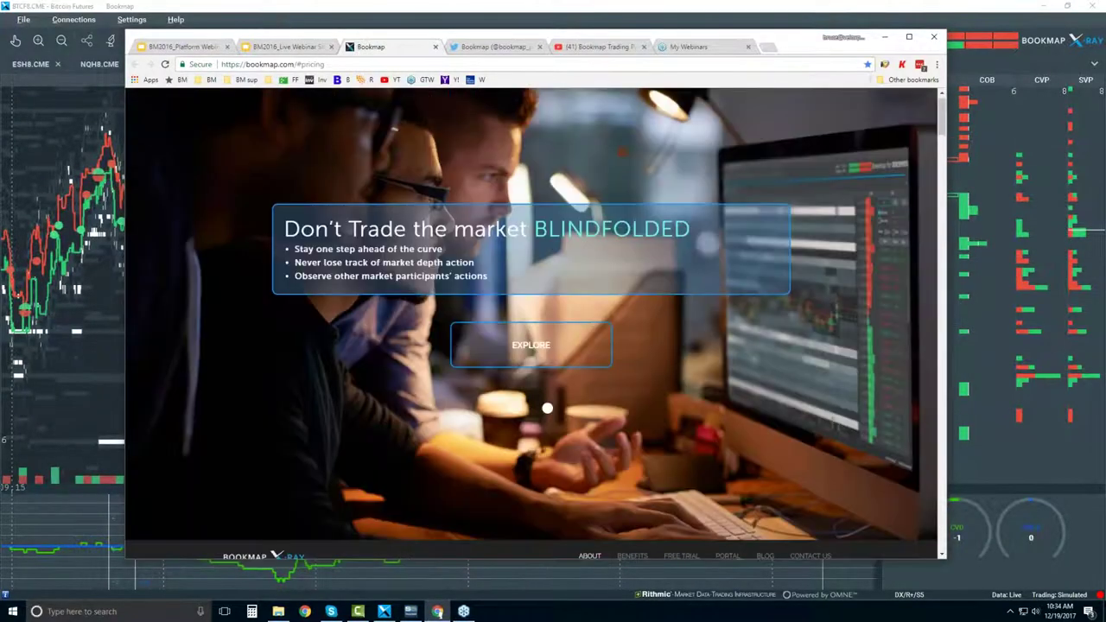
{"action": "scroll", "coordinate": [547, 408], "scroll_direction": "up", "scroll_amount": 2}
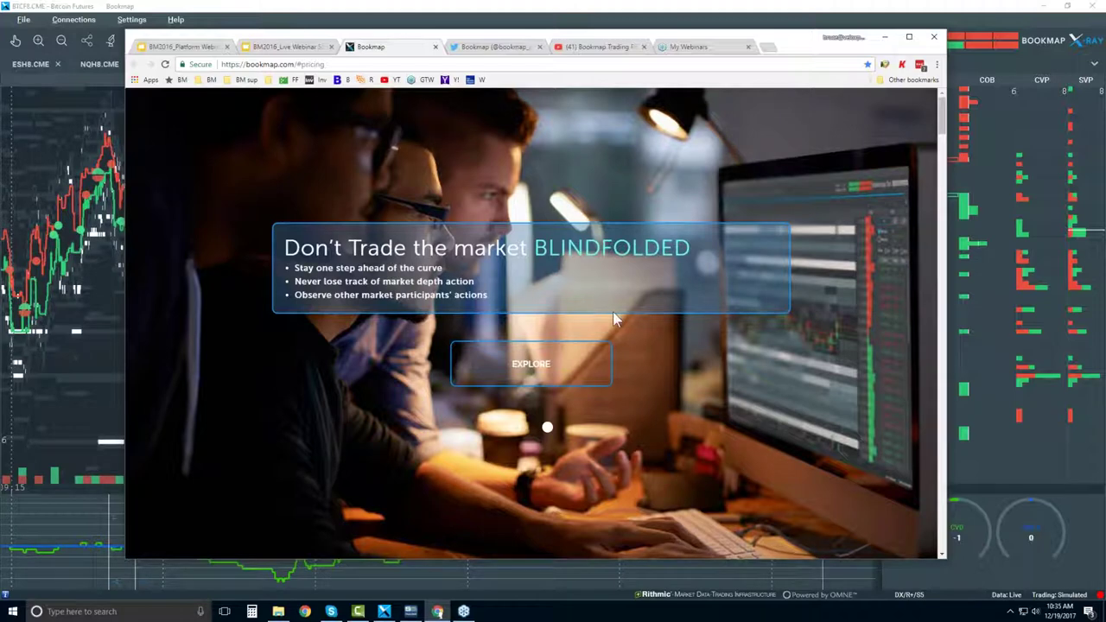
{"action": "scroll", "coordinate": [602, 305], "scroll_direction": "down", "scroll_amount": 5}
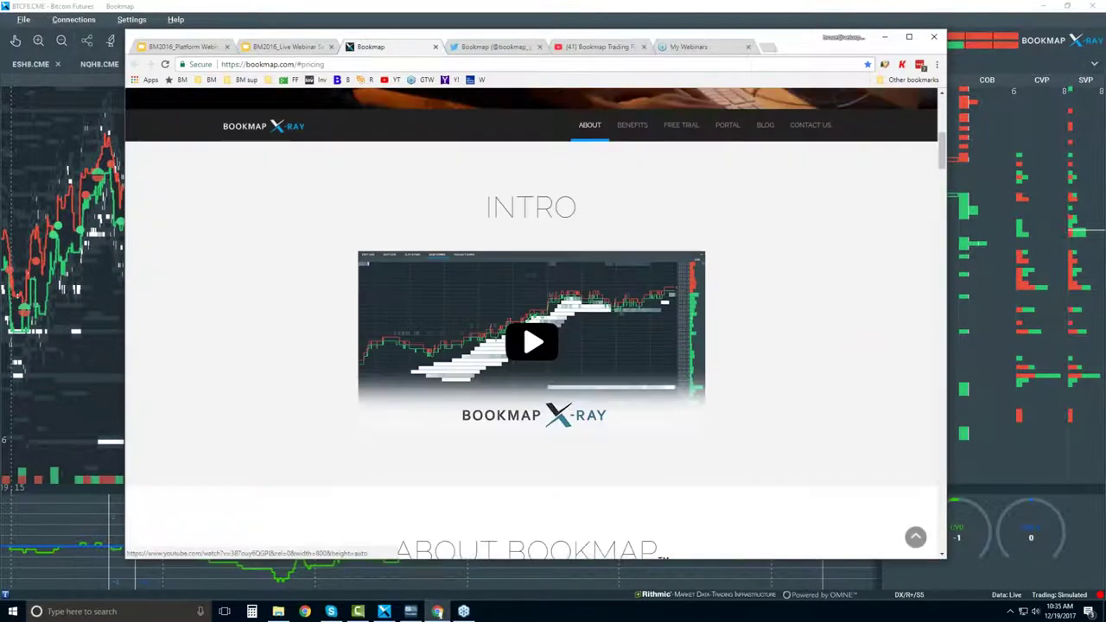
{"action": "left_click", "coordinate": [590, 127]}
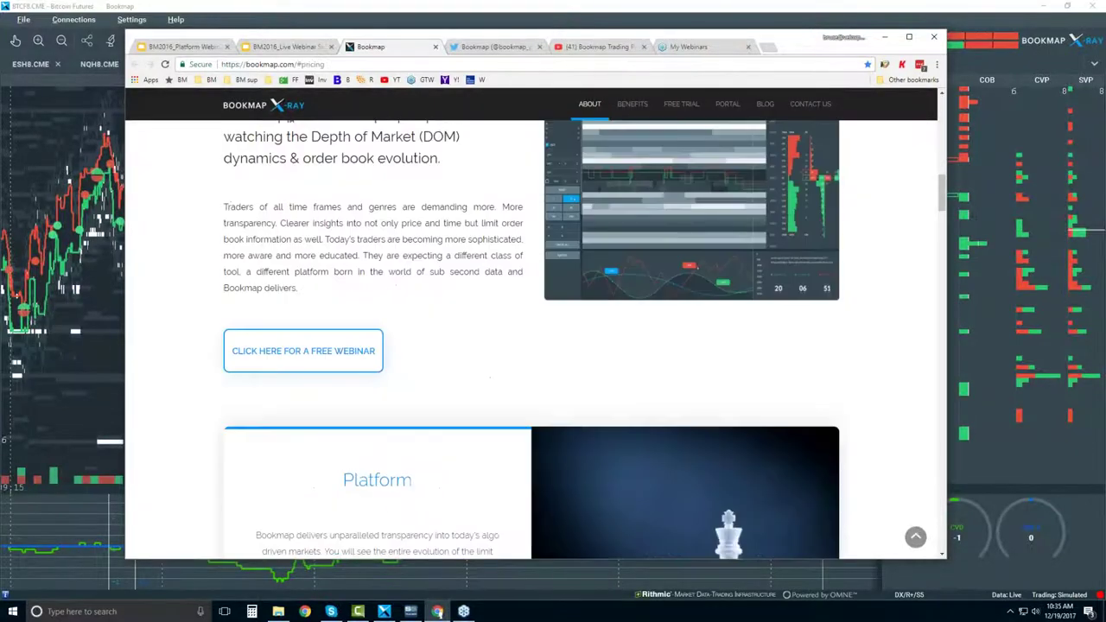
{"action": "scroll", "coordinate": [456, 296], "scroll_direction": "down", "scroll_amount": 2}
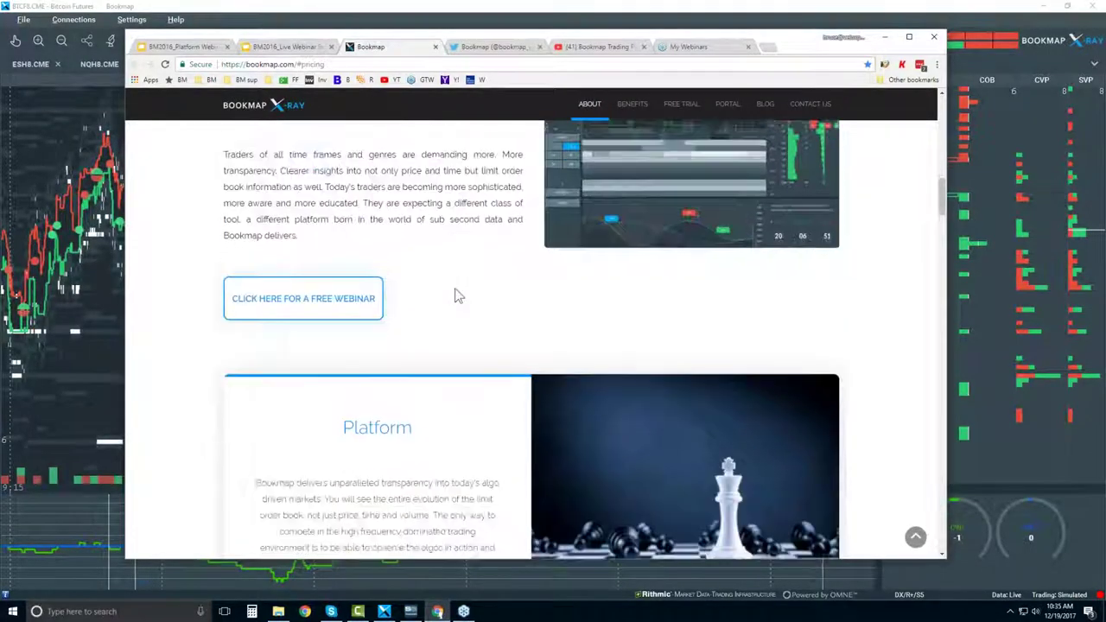
{"action": "scroll", "coordinate": [386, 334], "scroll_direction": "down", "scroll_amount": 3}
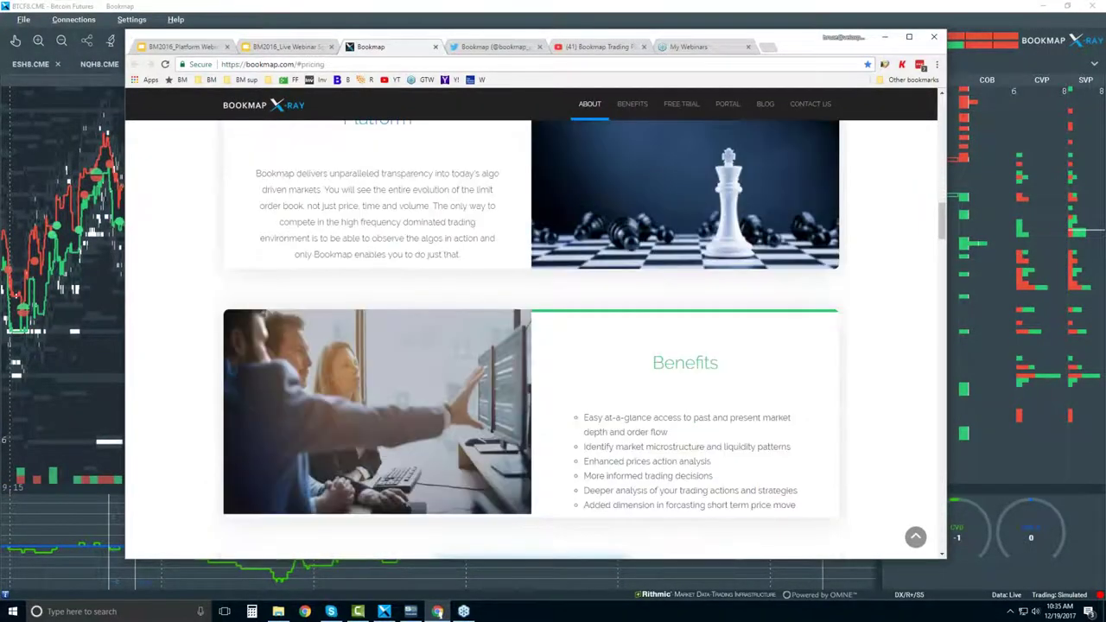
{"action": "scroll", "coordinate": [484, 330], "scroll_direction": "down", "scroll_amount": 1}
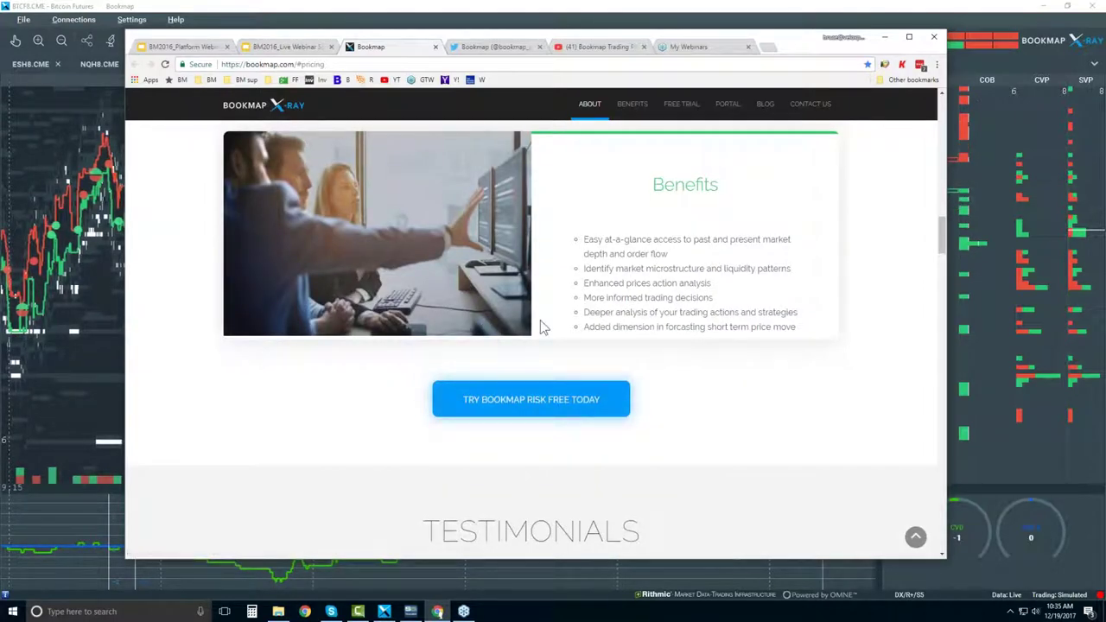
- Review the equities Advantages, Who Uses Bookmap and Connectivity sections of the page, and slightly enlarge the browser window
{"action": "scroll", "coordinate": [540, 323], "scroll_direction": "down", "scroll_amount": 4}
{"action": "scroll", "coordinate": [530, 345], "scroll_direction": "down", "scroll_amount": 7}
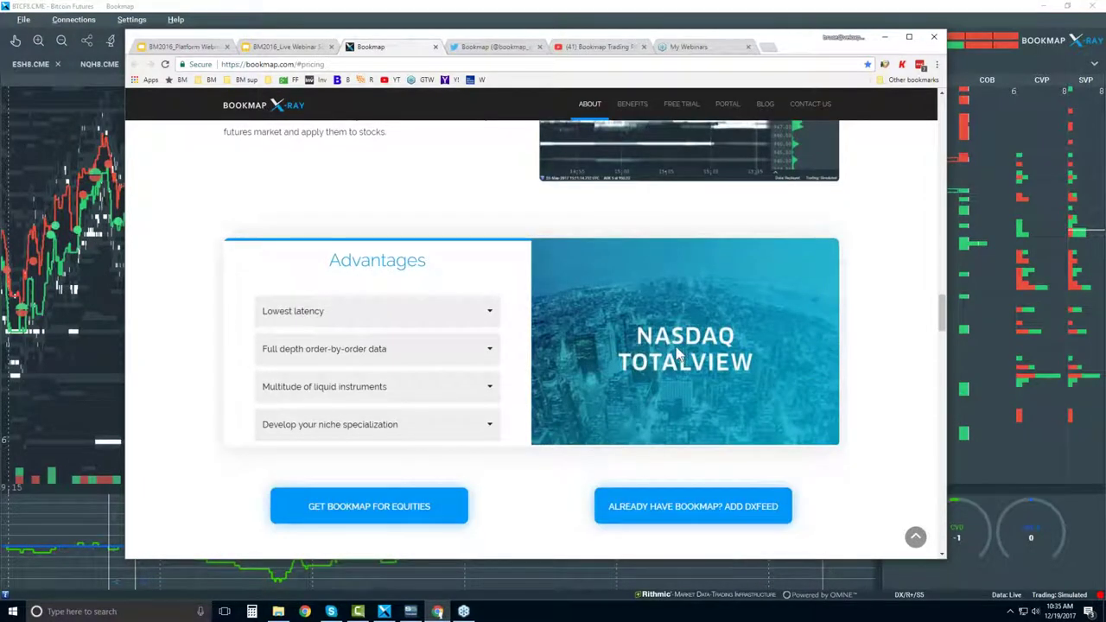
{"action": "scroll", "coordinate": [568, 357], "scroll_direction": "down", "scroll_amount": 1}
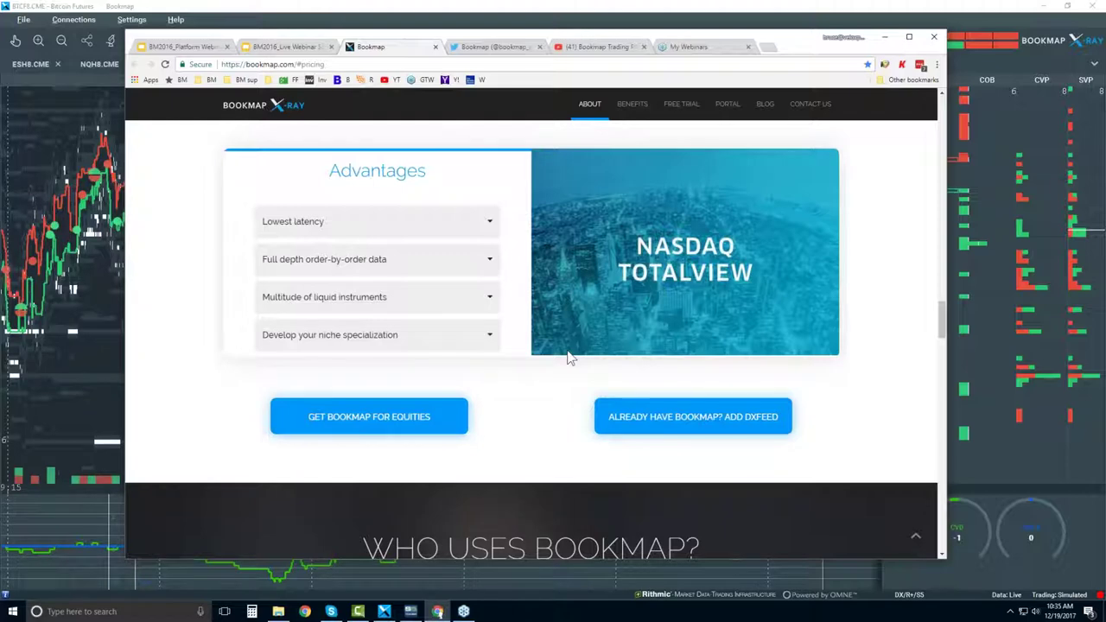
{"action": "scroll", "coordinate": [635, 333], "scroll_direction": "down", "scroll_amount": 6}
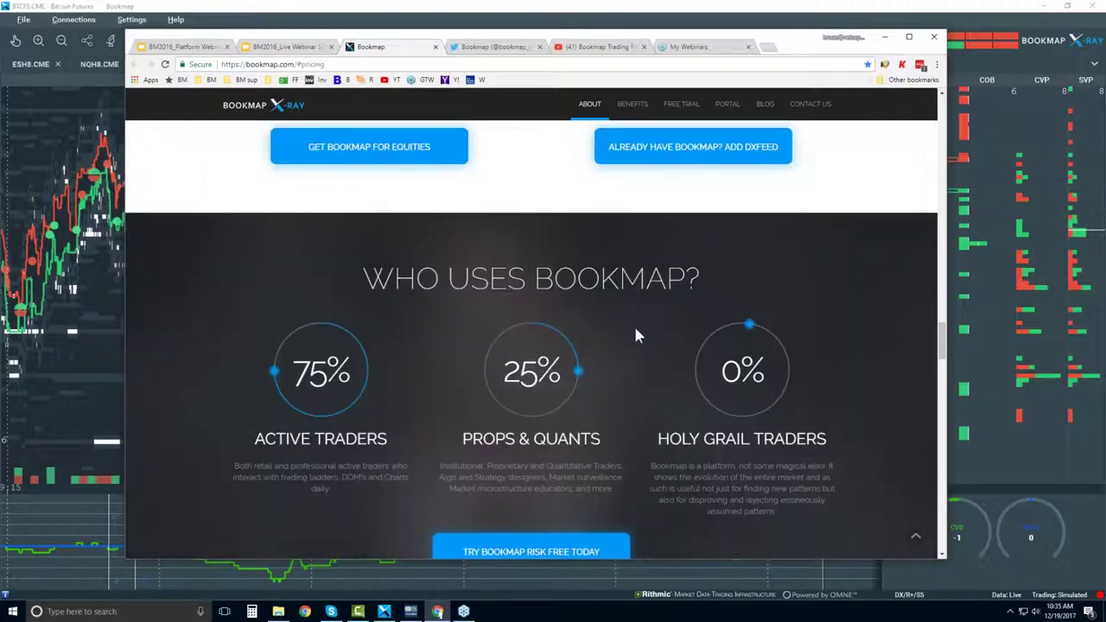
{"action": "scroll", "coordinate": [635, 335], "scroll_direction": "down", "scroll_amount": 4}
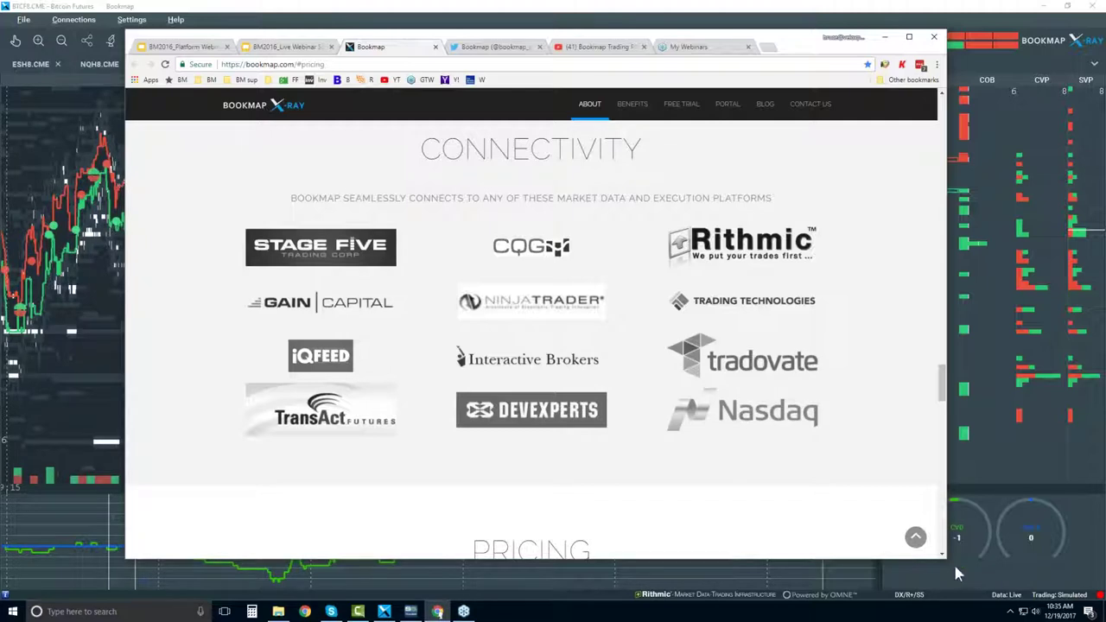
{"action": "left_click_drag", "start_coordinate": [943, 559], "coordinate": [954, 563]}
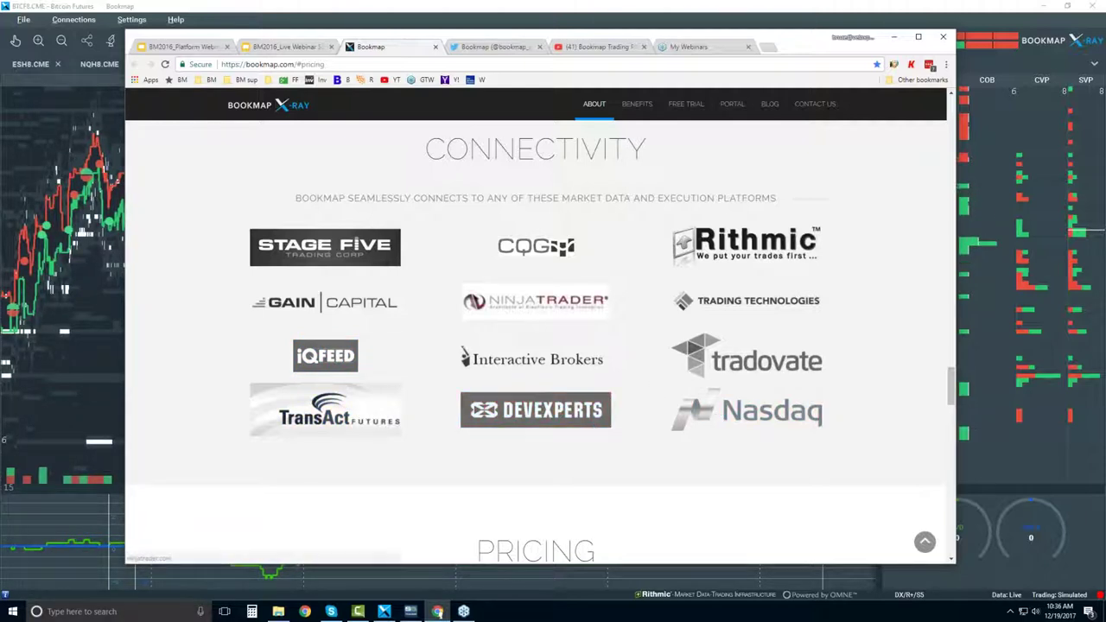
- Show the pricing plans and highlight the Advanced plan's features from Live one-click trading to Correlation Tracker
{"action": "scroll", "coordinate": [536, 303], "scroll_direction": "down", "scroll_amount": 5}
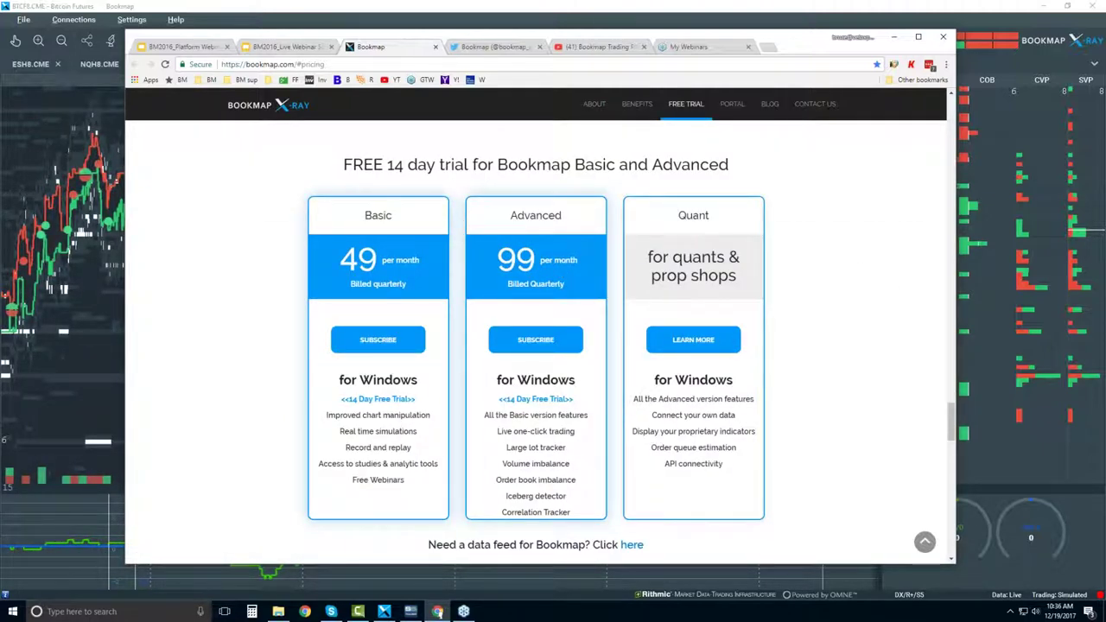
{"action": "left_click_drag", "start_coordinate": [952, 428], "coordinate": [954, 432]}
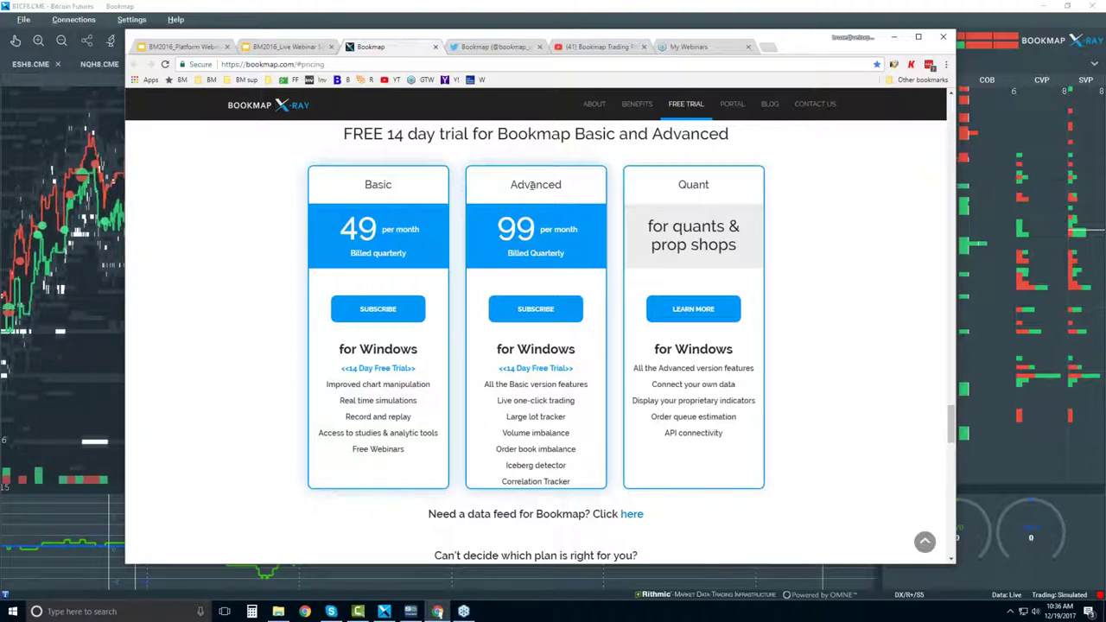
{"action": "left_click_drag", "start_coordinate": [497, 400], "coordinate": [572, 481]}
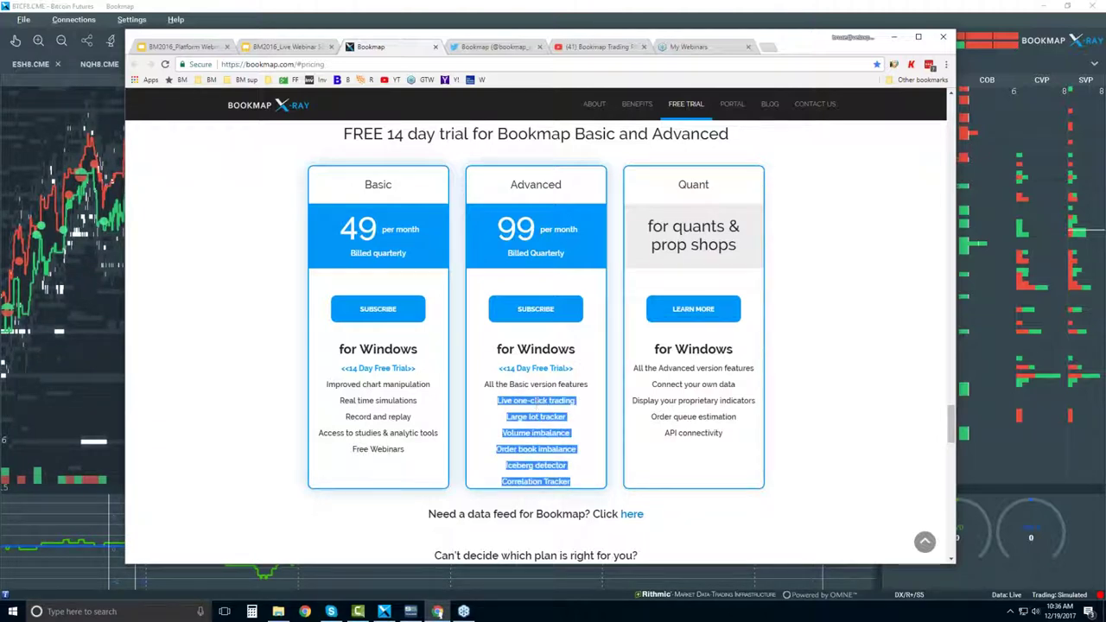
{"action": "left_click", "coordinate": [535, 401]}
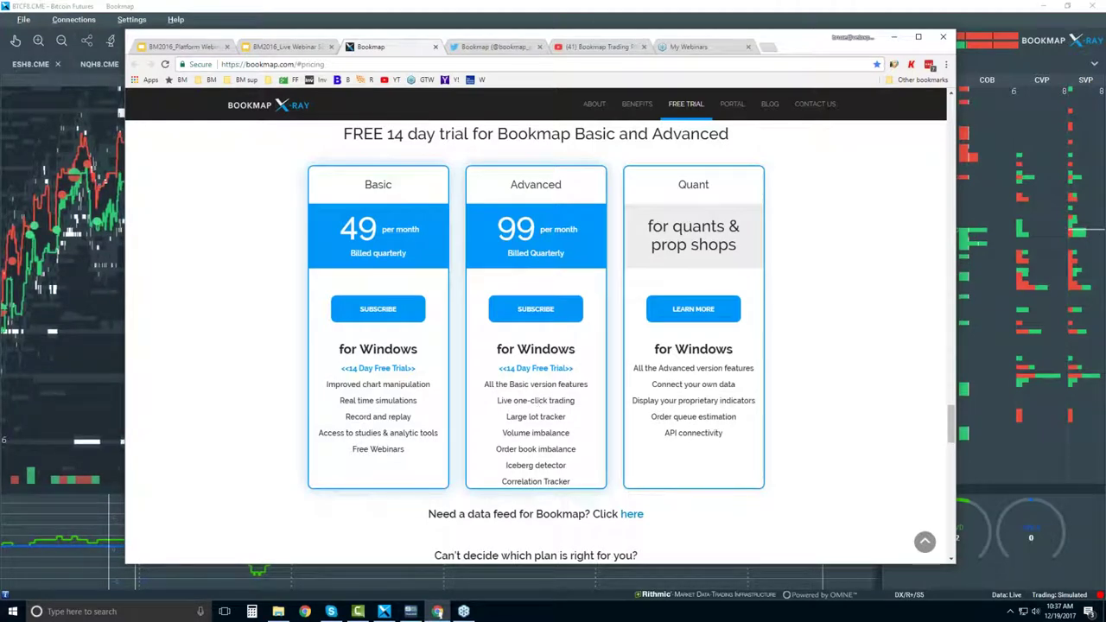
- Highlight the Advanced plan's Large lot tracker and imbalance features, and bring the feature comparison link below the plans into view
{"action": "left_click_drag", "start_coordinate": [508, 417], "coordinate": [563, 418]}
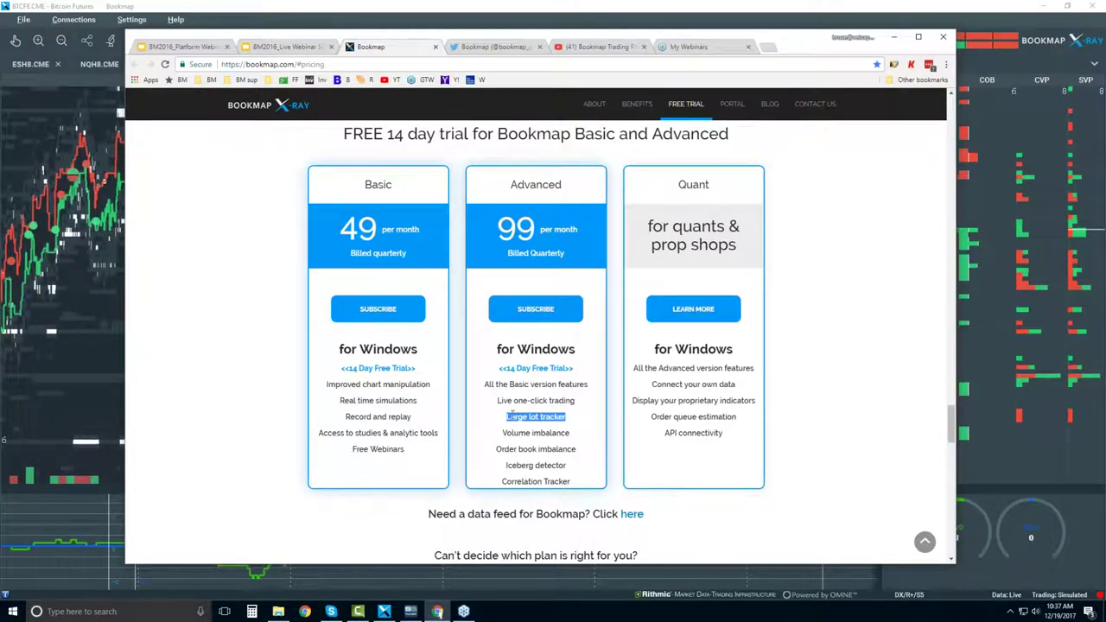
{"action": "left_click_drag", "start_coordinate": [508, 465], "coordinate": [549, 446]}
{"action": "double_click", "coordinate": [515, 432]}
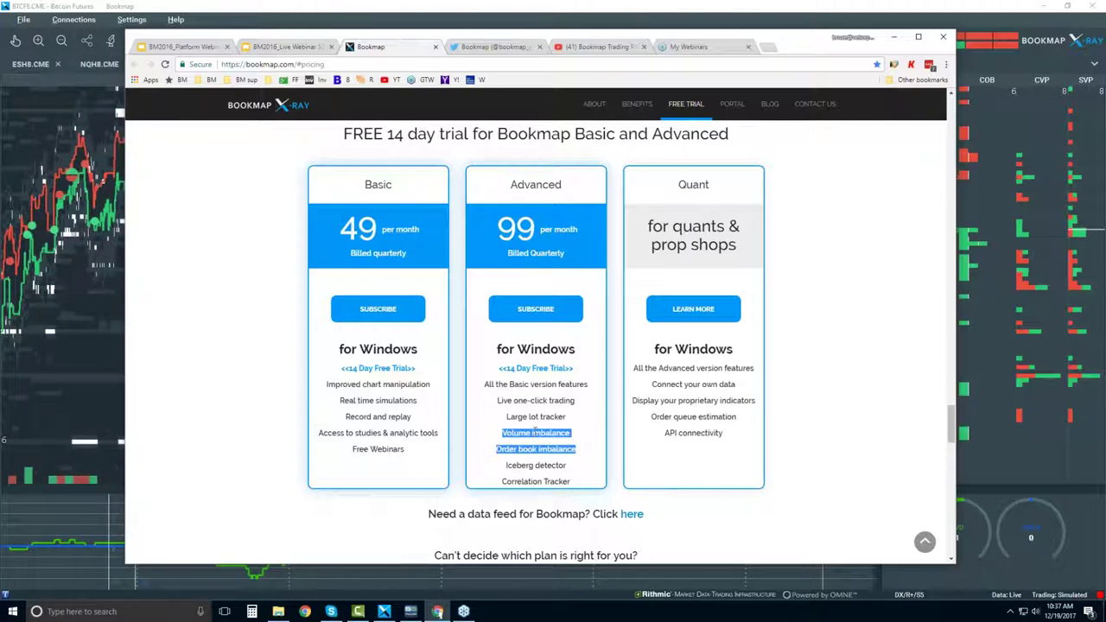
{"action": "double_click", "coordinate": [522, 482]}
{"action": "left_click", "coordinate": [522, 481]}
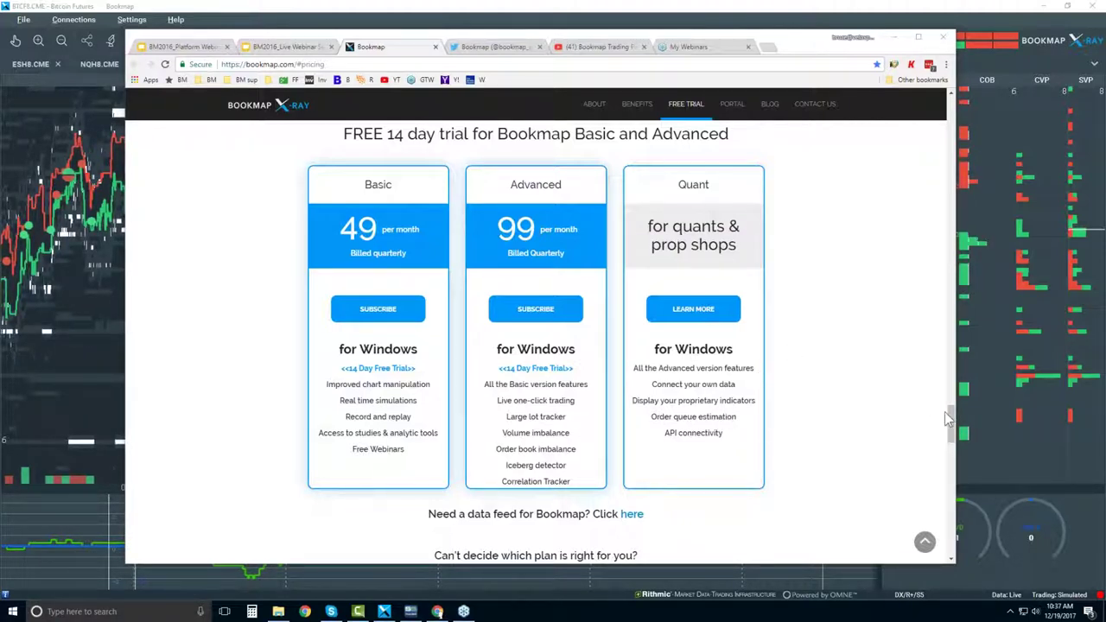
{"action": "left_click_drag", "start_coordinate": [952, 420], "coordinate": [952, 427]}
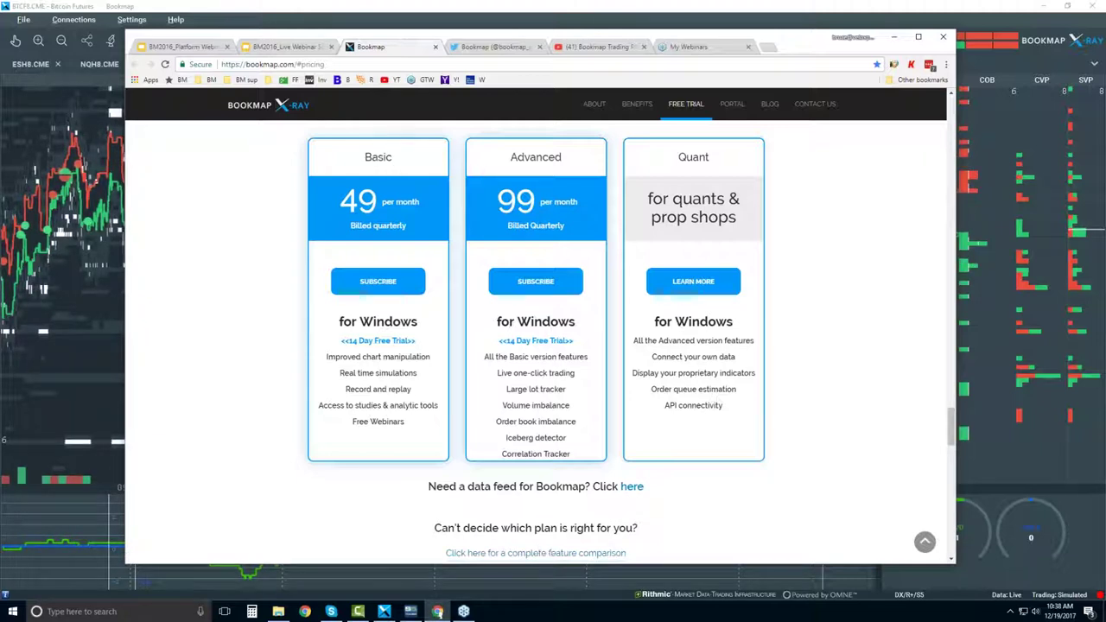
- Look over the tweets on Bookmap's Twitter page and the video playlists on its YouTube channel down to Order Flow video snippets
{"action": "left_click", "coordinate": [499, 48]}
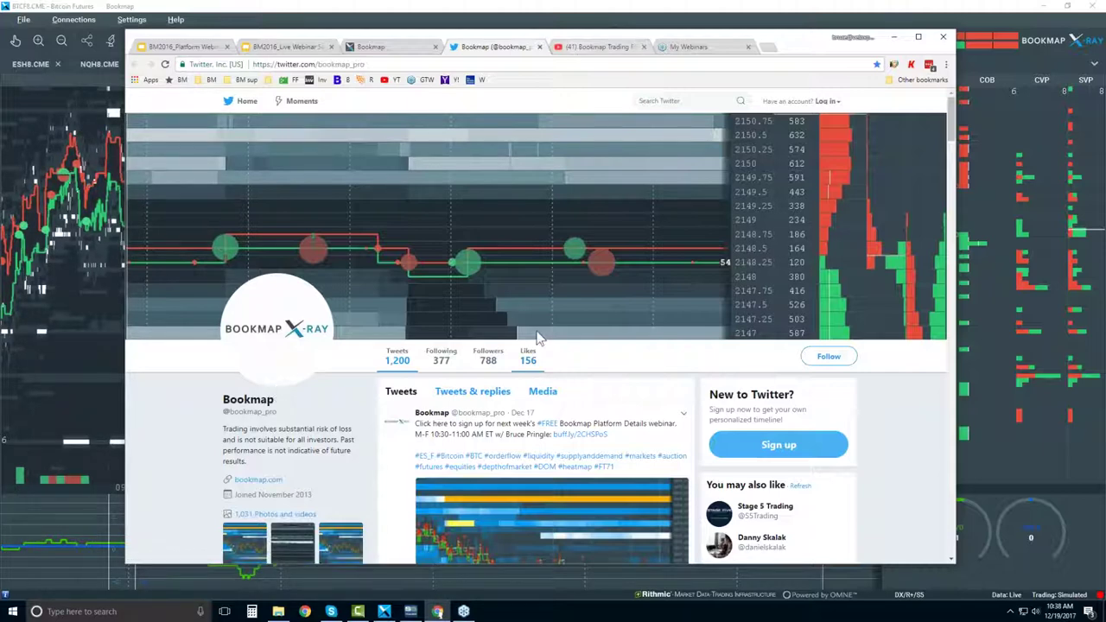
{"action": "scroll", "coordinate": [506, 326], "scroll_direction": "down", "scroll_amount": 2}
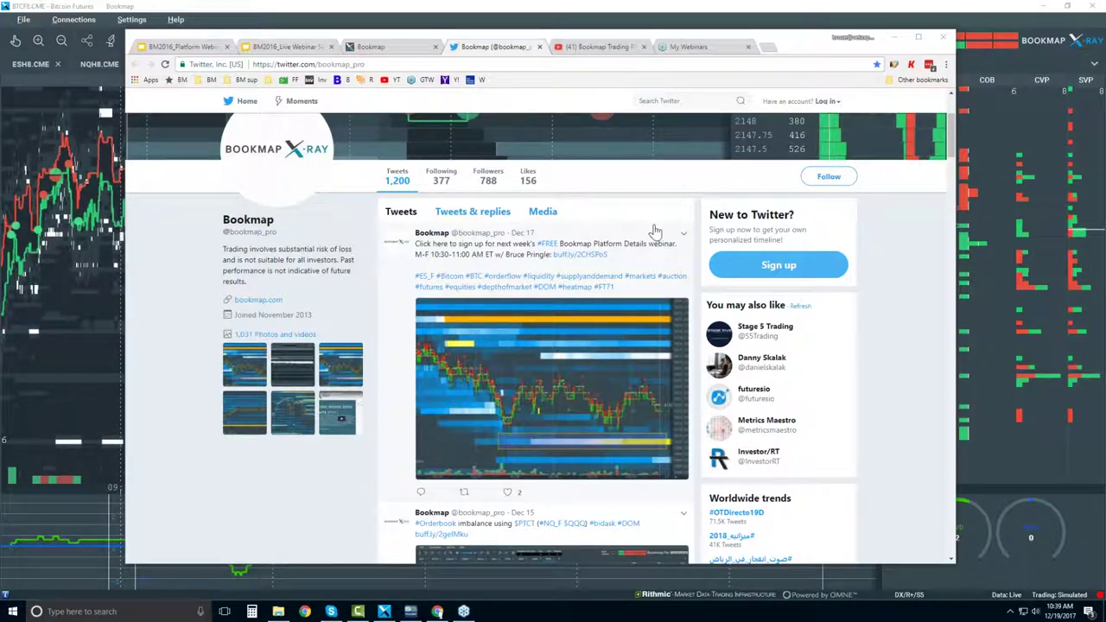
{"action": "left_click", "coordinate": [597, 49]}
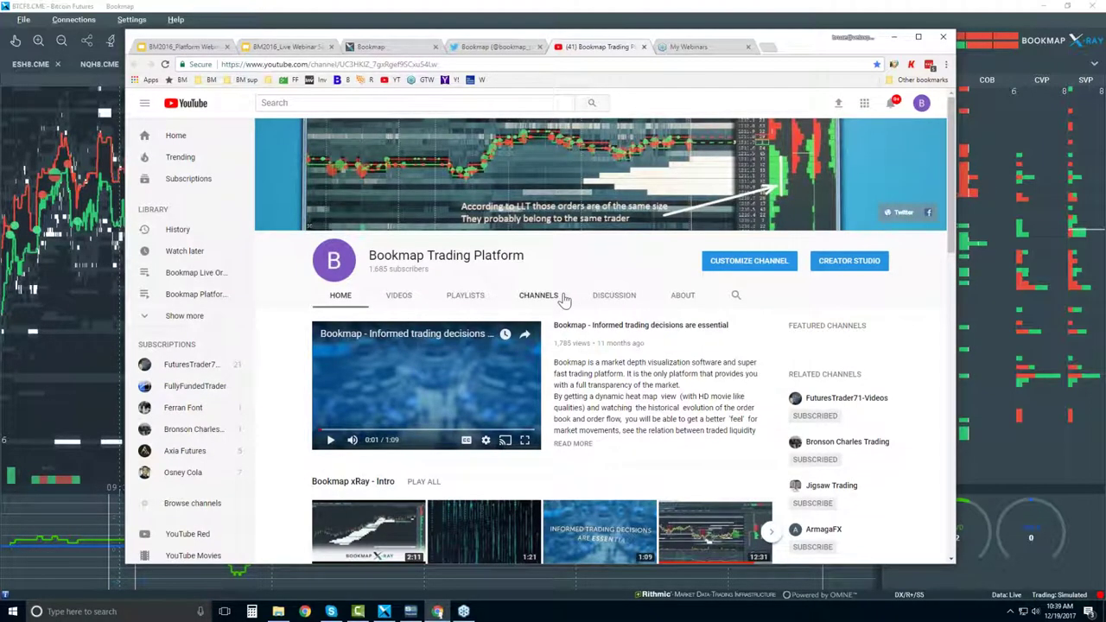
{"action": "scroll", "coordinate": [544, 298], "scroll_direction": "down", "scroll_amount": 2}
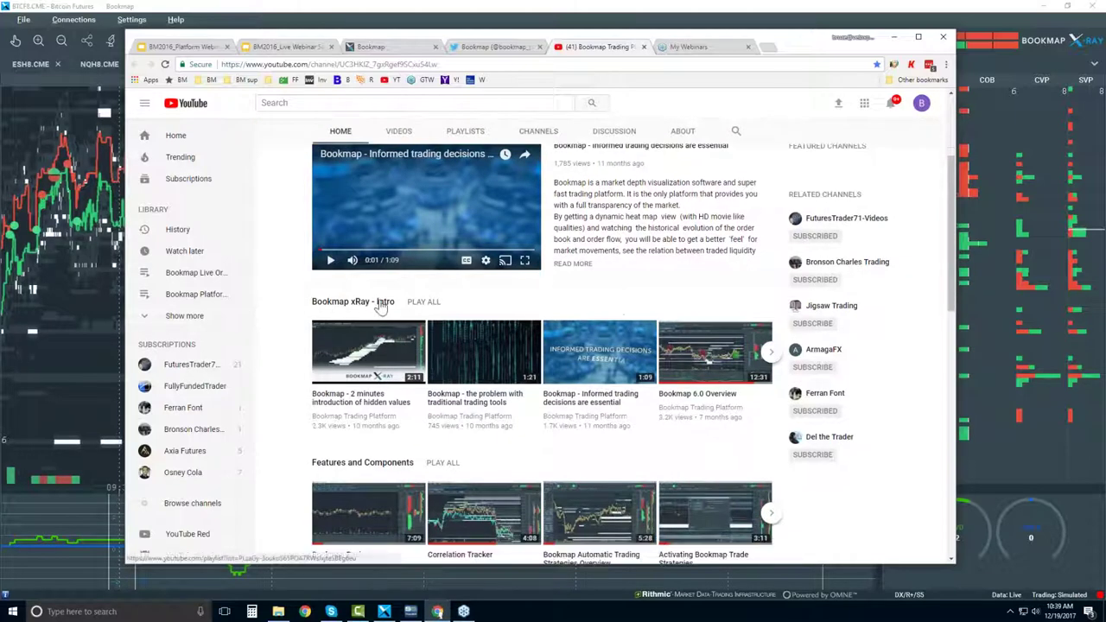
{"action": "scroll", "coordinate": [381, 346], "scroll_direction": "down", "scroll_amount": 1}
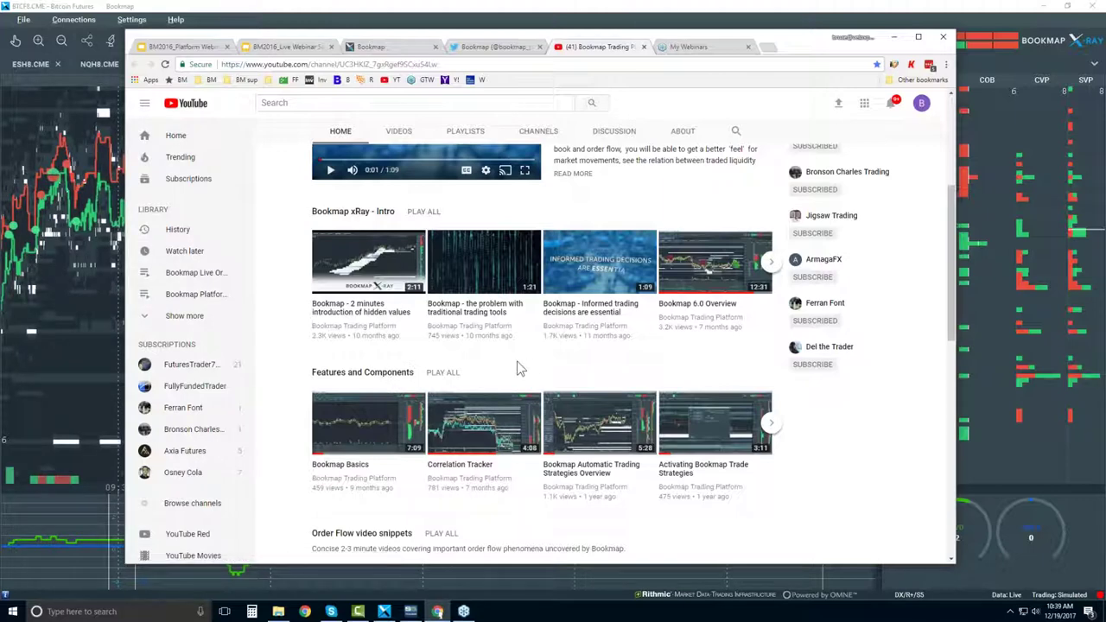
{"action": "scroll", "coordinate": [477, 373], "scroll_direction": "down", "scroll_amount": 2}
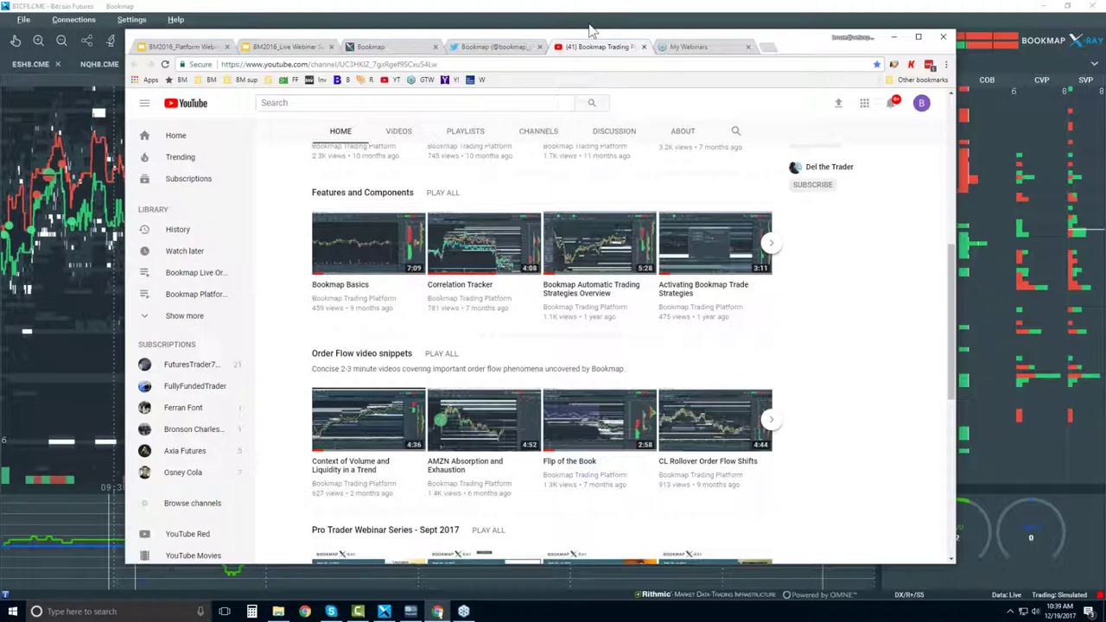
- Switch to the Bookmap platform and examine the BTCF8.CME Bitcoin futures heatmap at wider and closer time ranges
{"action": "key", "text": "alt+Tab"}
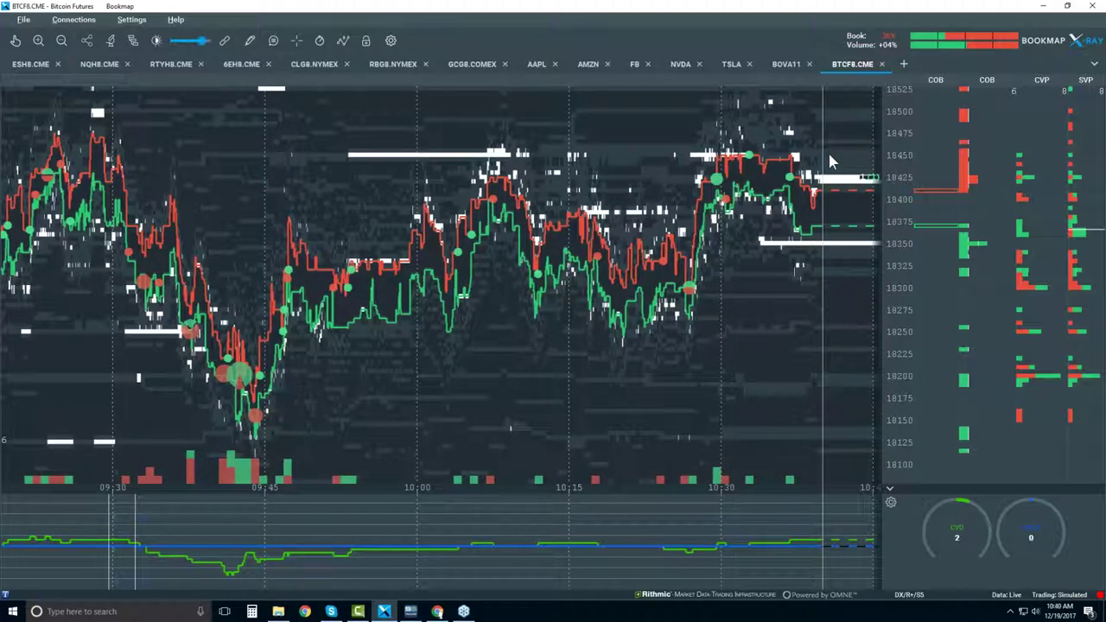
{"action": "scroll", "coordinate": [570, 200], "scroll_direction": "down", "scroll_amount": 3}
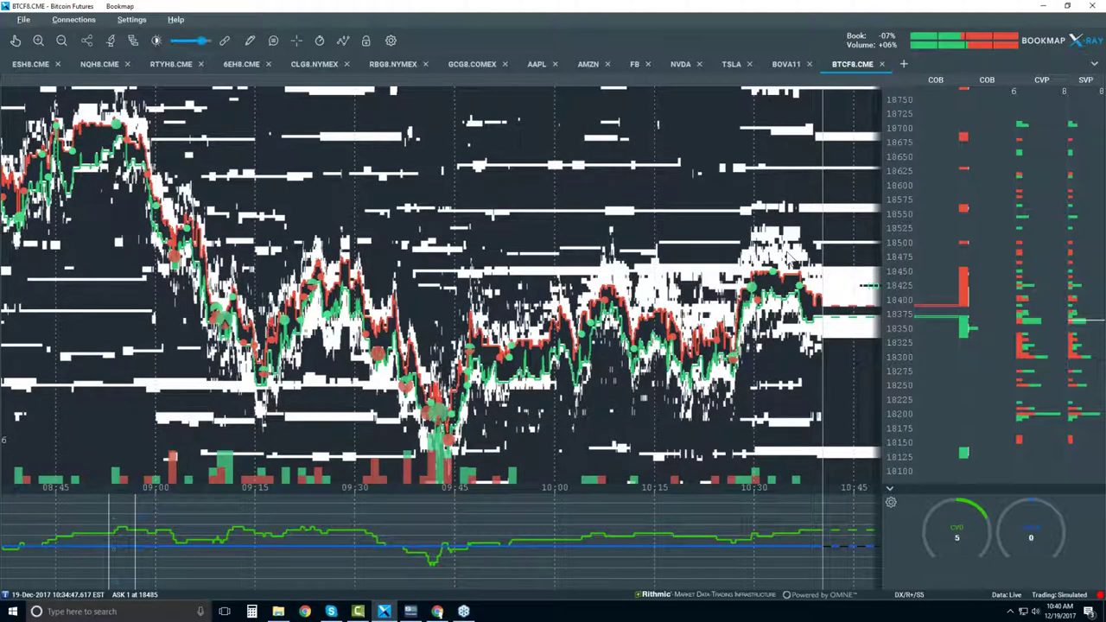
{"action": "scroll", "coordinate": [794, 264], "scroll_direction": "up", "scroll_amount": 5}
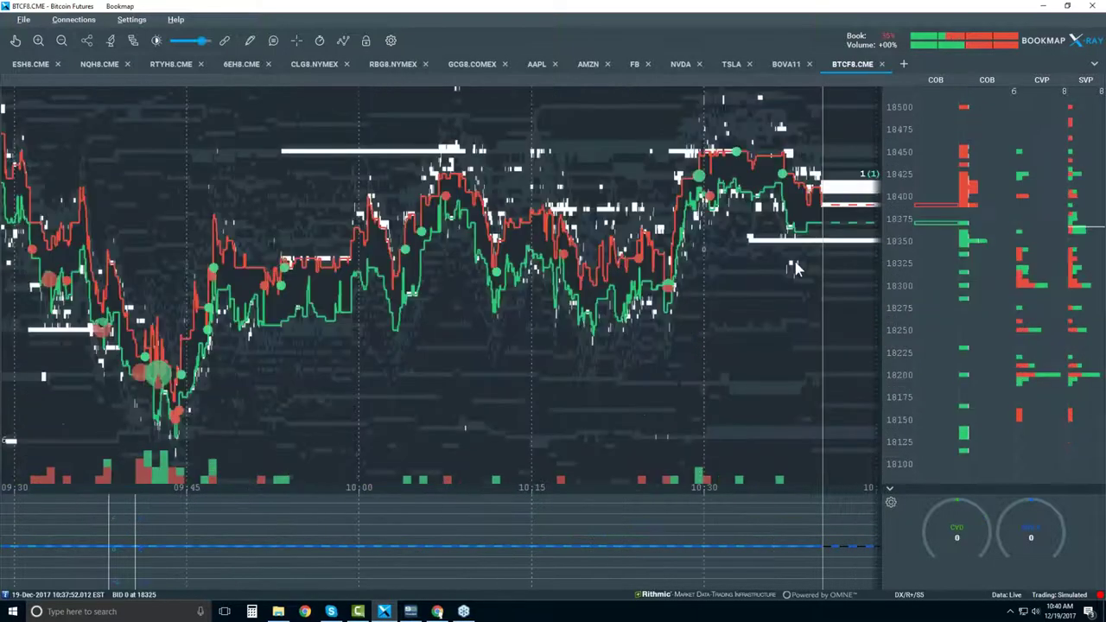
{"action": "scroll", "coordinate": [795, 268], "scroll_direction": "up", "scroll_amount": 2}
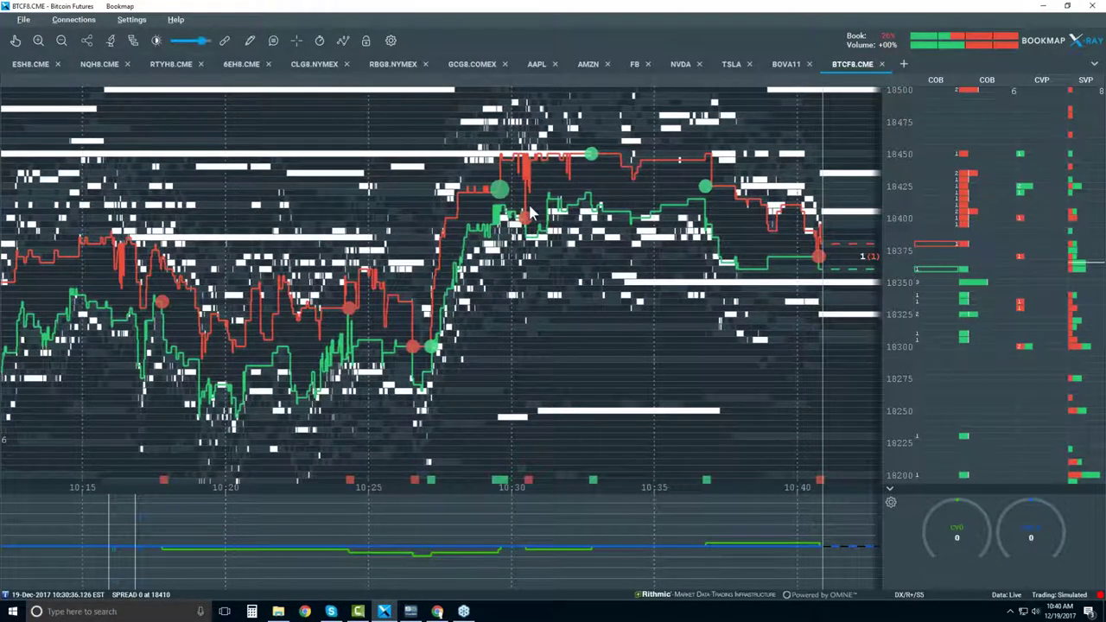
{"action": "scroll", "coordinate": [648, 248], "scroll_direction": "down", "scroll_amount": 5}
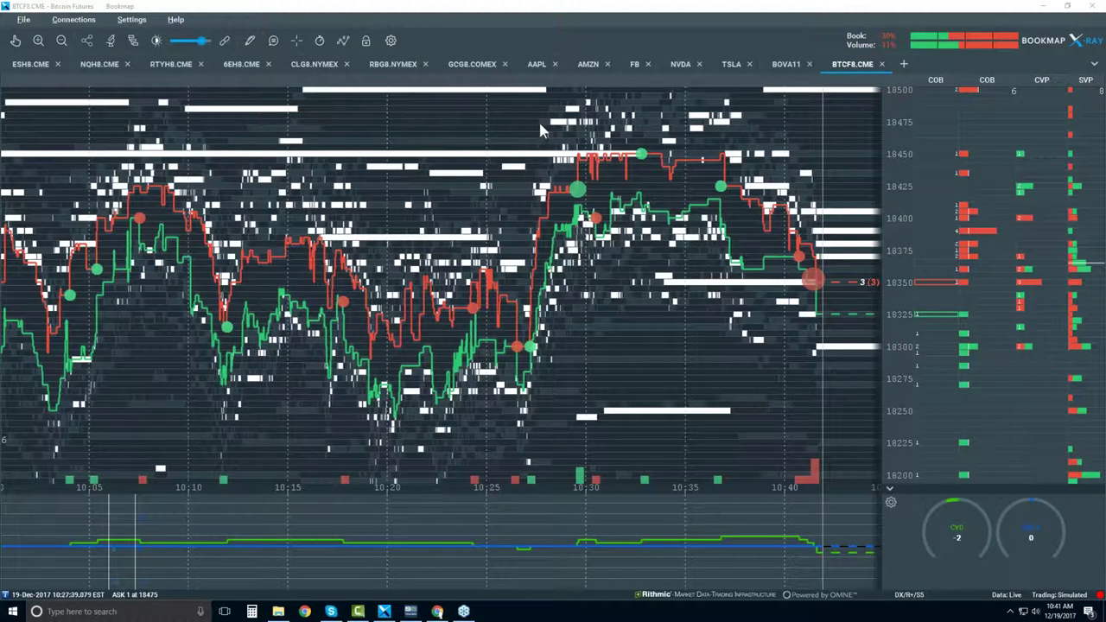
- Show the NQH8.CME E-Mini Nasdaq-100 chart and examine its price action and liquidity levels since the 09:30 open
{"action": "left_click", "coordinate": [99, 66]}
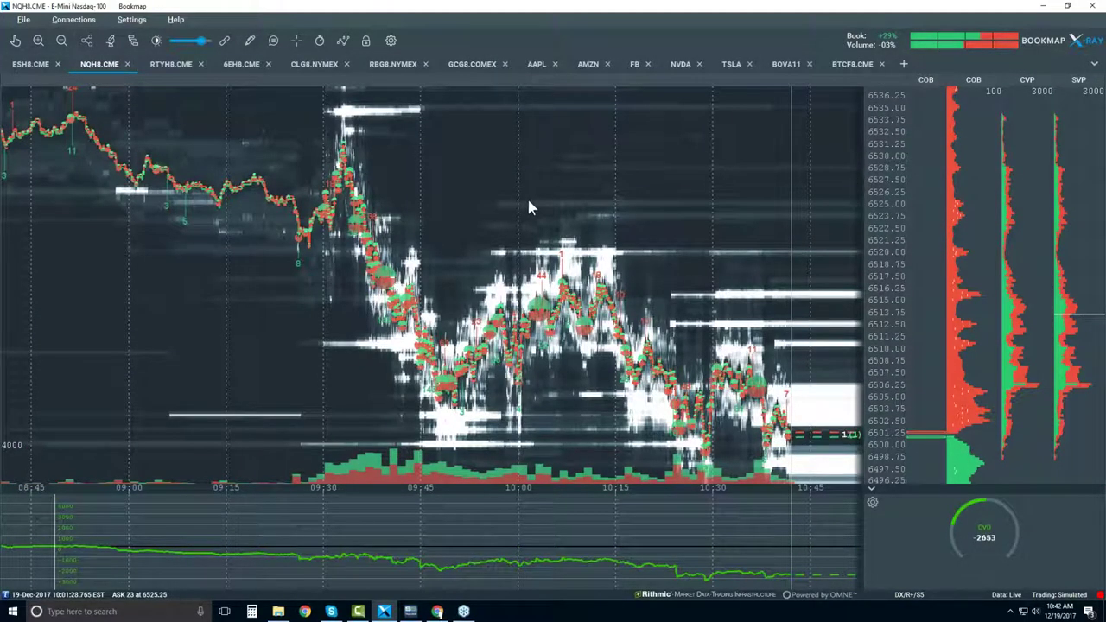
{"action": "scroll", "coordinate": [690, 249], "scroll_direction": "up", "scroll_amount": 2}
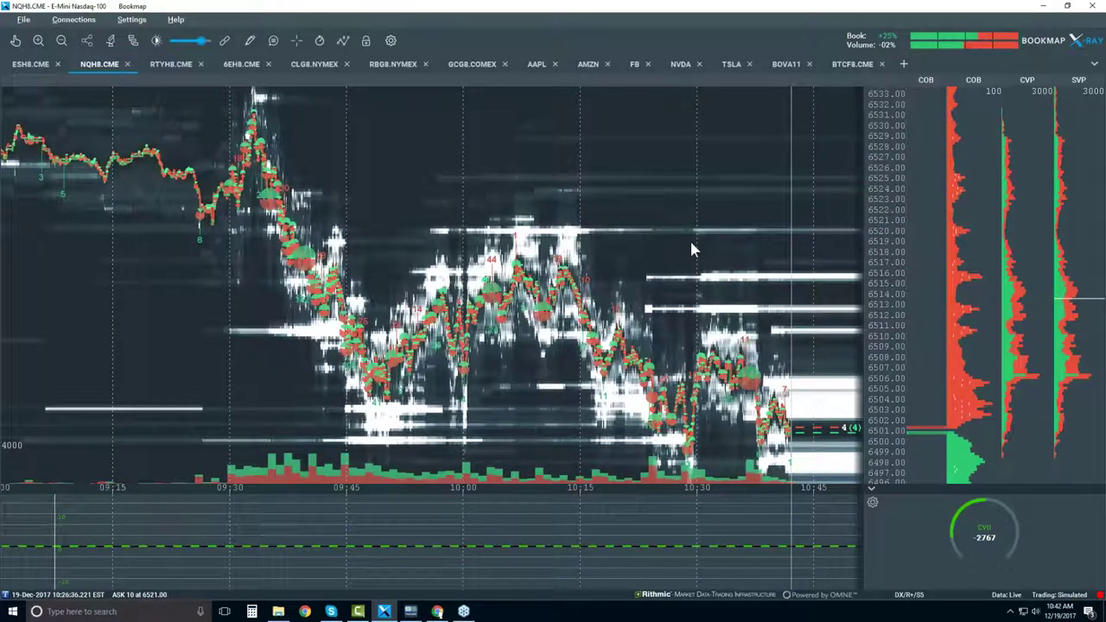
{"action": "scroll", "coordinate": [691, 244], "scroll_direction": "up", "scroll_amount": 1}
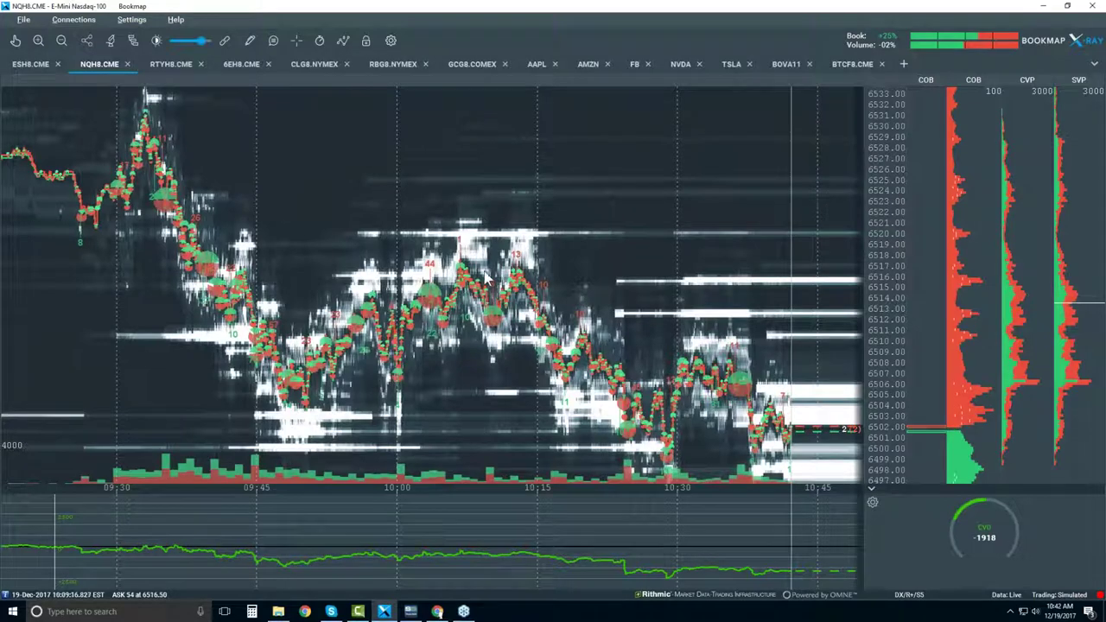
- Focus the NQH8.CME chart on the price action since 09:45 and collapse the CVD indicator pane below it
{"action": "scroll", "coordinate": [484, 266], "scroll_direction": "down", "scroll_amount": 1}
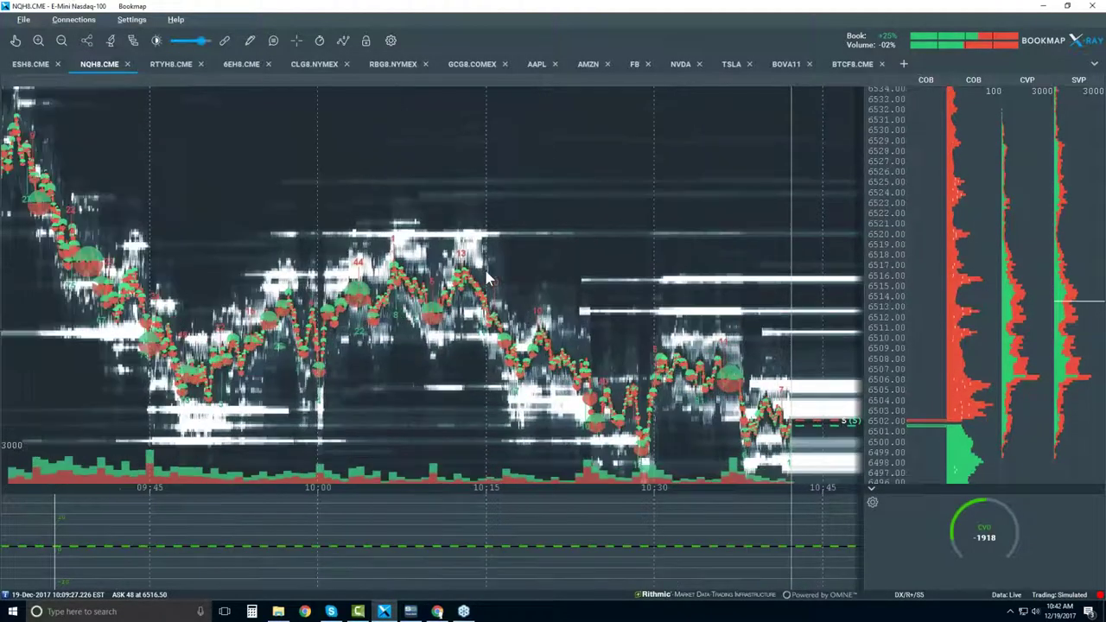
{"action": "scroll", "coordinate": [483, 266], "scroll_direction": "up", "scroll_amount": 2}
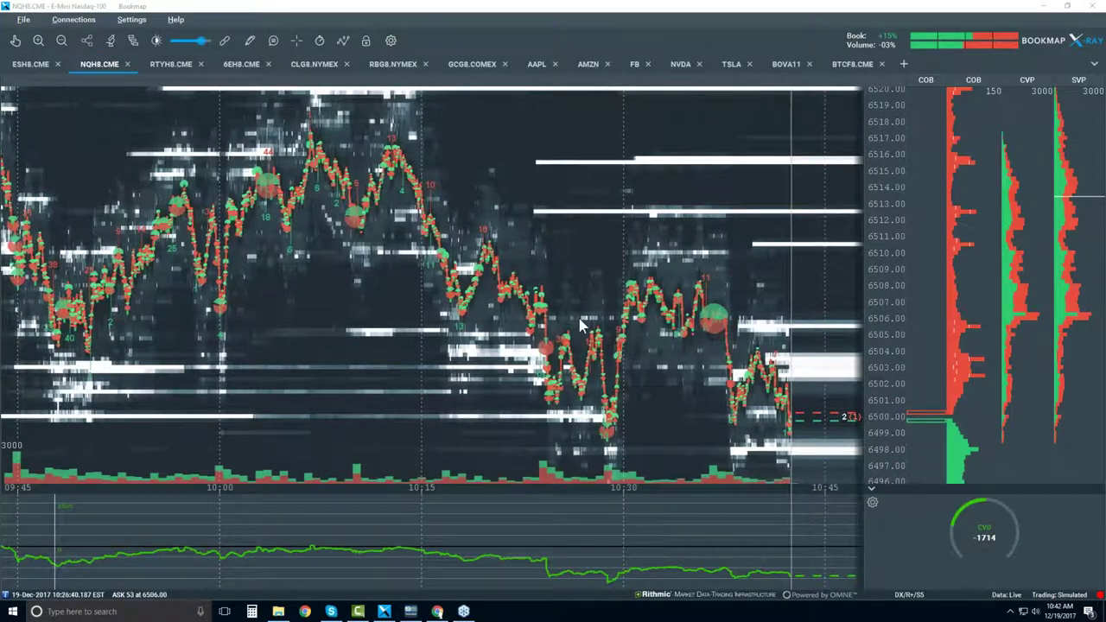
{"action": "left_click", "coordinate": [871, 494]}
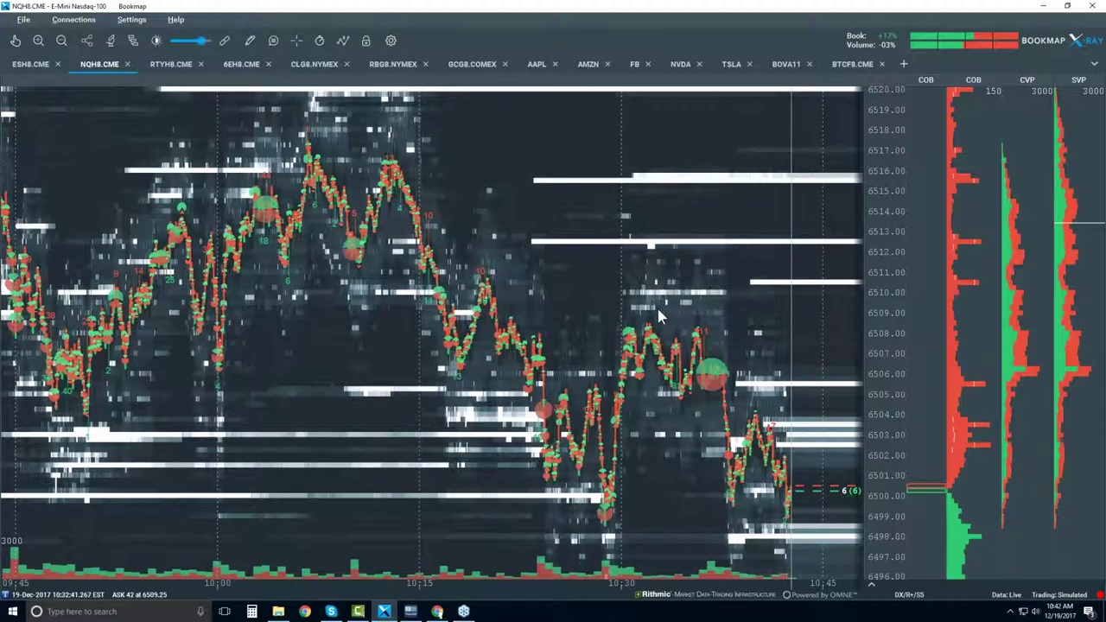
- Turn off the chart's Volume Dots, Indicators, Heatmap and Extended layers, leaving the Best Bid/Ask lines and Volume Bars
{"action": "left_click", "coordinate": [350, 39]}
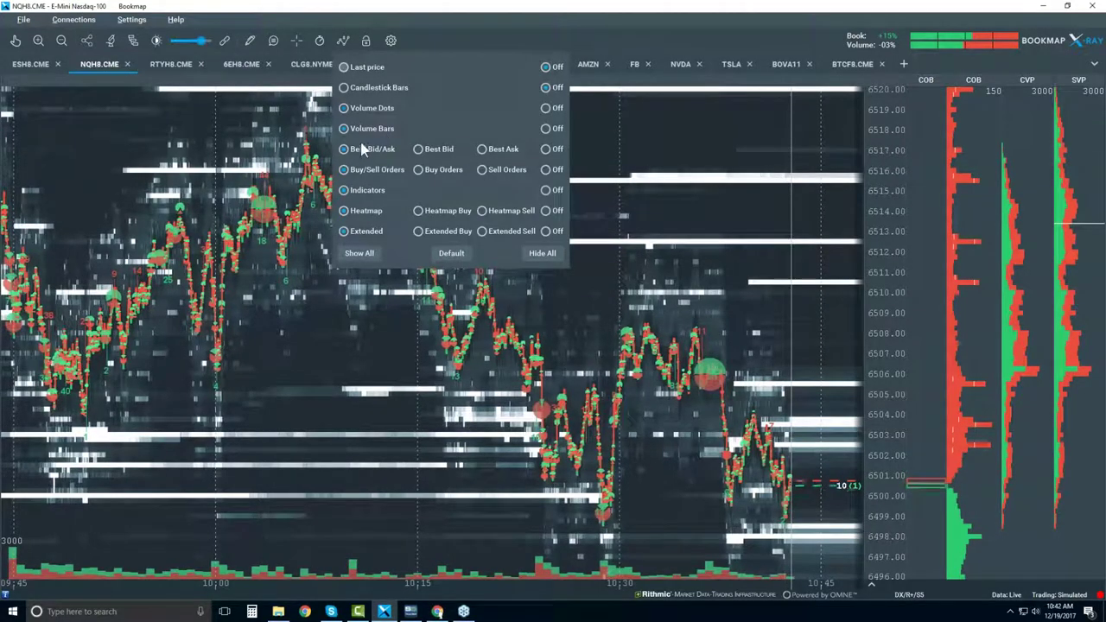
{"action": "left_click", "coordinate": [549, 108]}
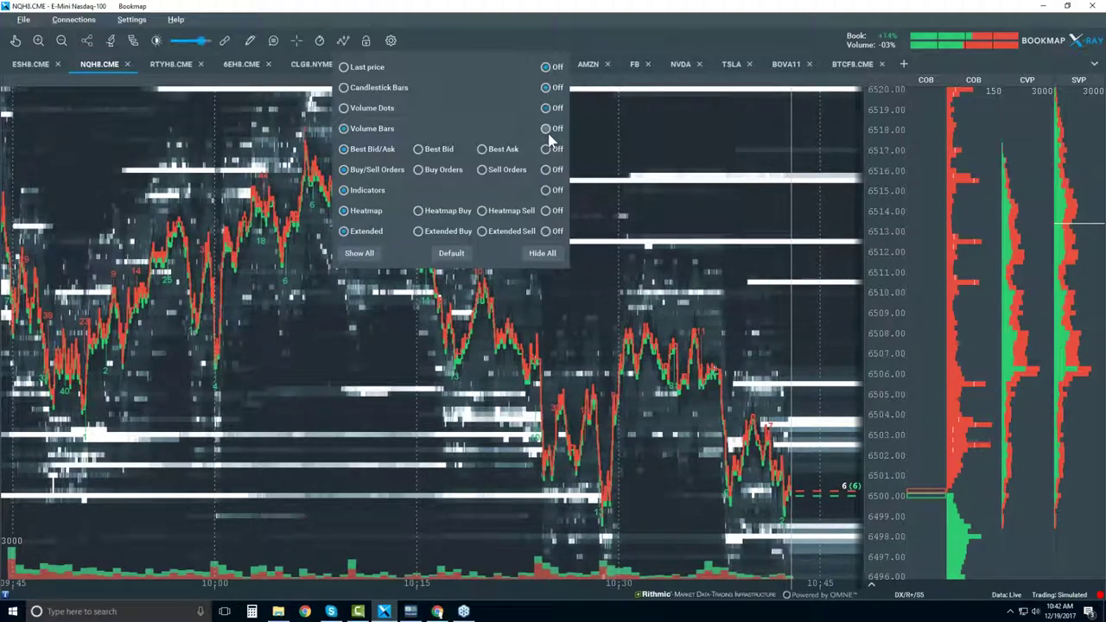
{"action": "left_click", "coordinate": [546, 190]}
{"action": "left_click", "coordinate": [546, 210]}
{"action": "left_click", "coordinate": [546, 232]}
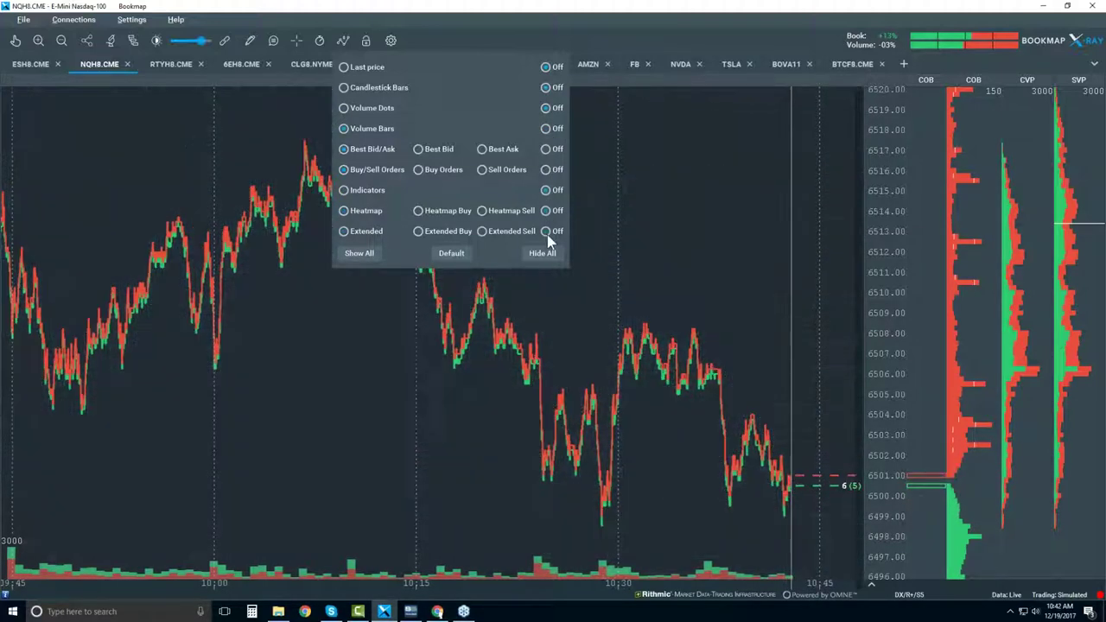
{"action": "left_click", "coordinate": [642, 164]}
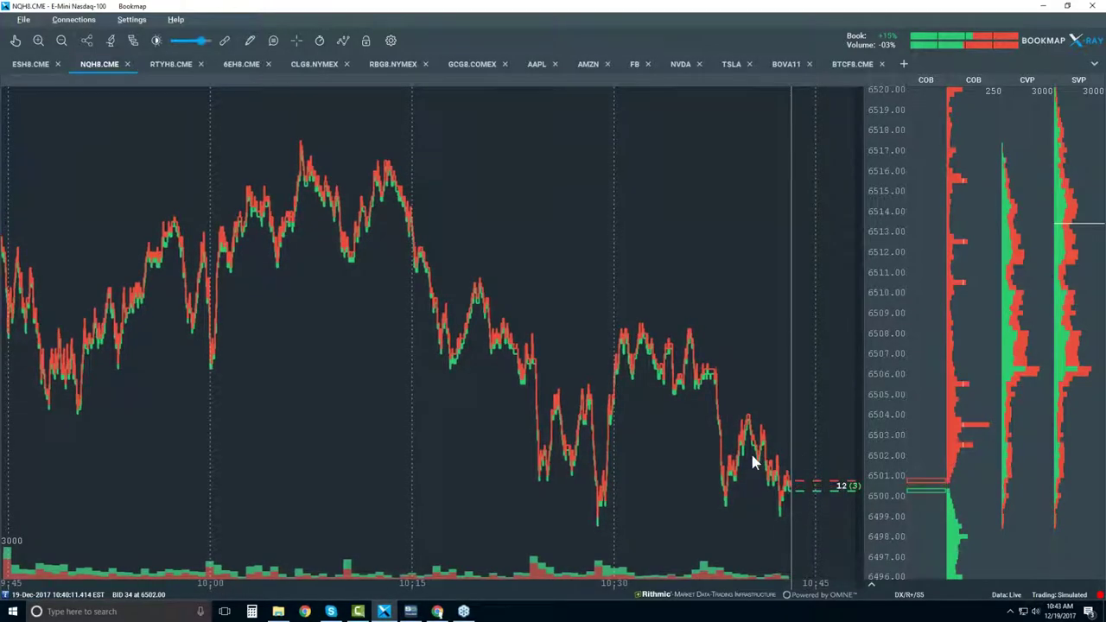
- Turn the Volume Dots layer back on for the NQH8.CME chart
{"action": "left_click", "coordinate": [343, 40]}
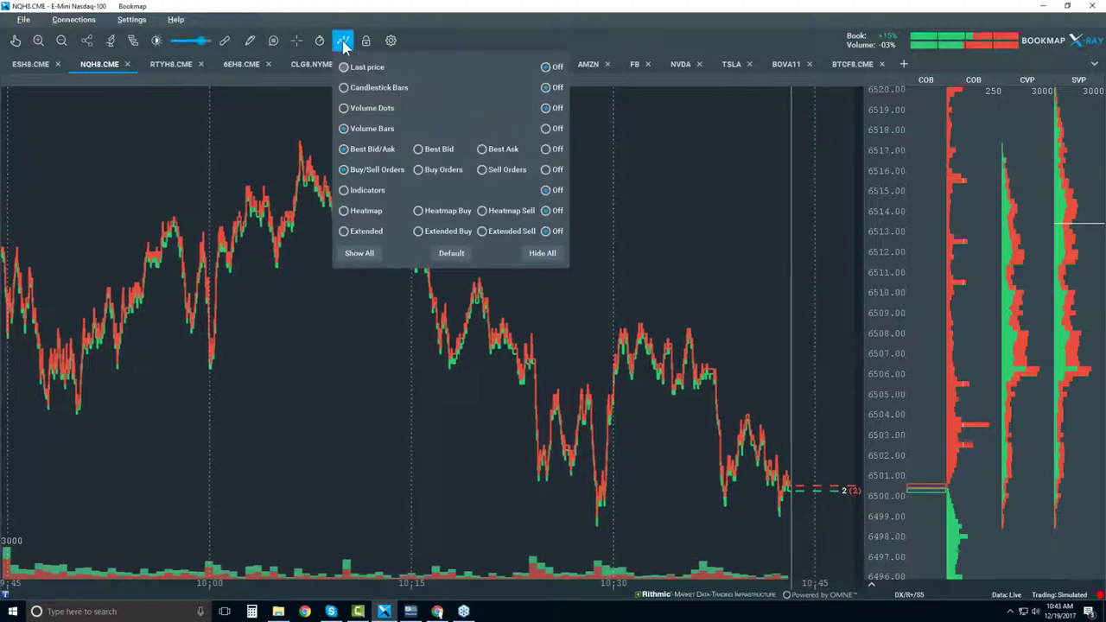
{"action": "left_click", "coordinate": [344, 110]}
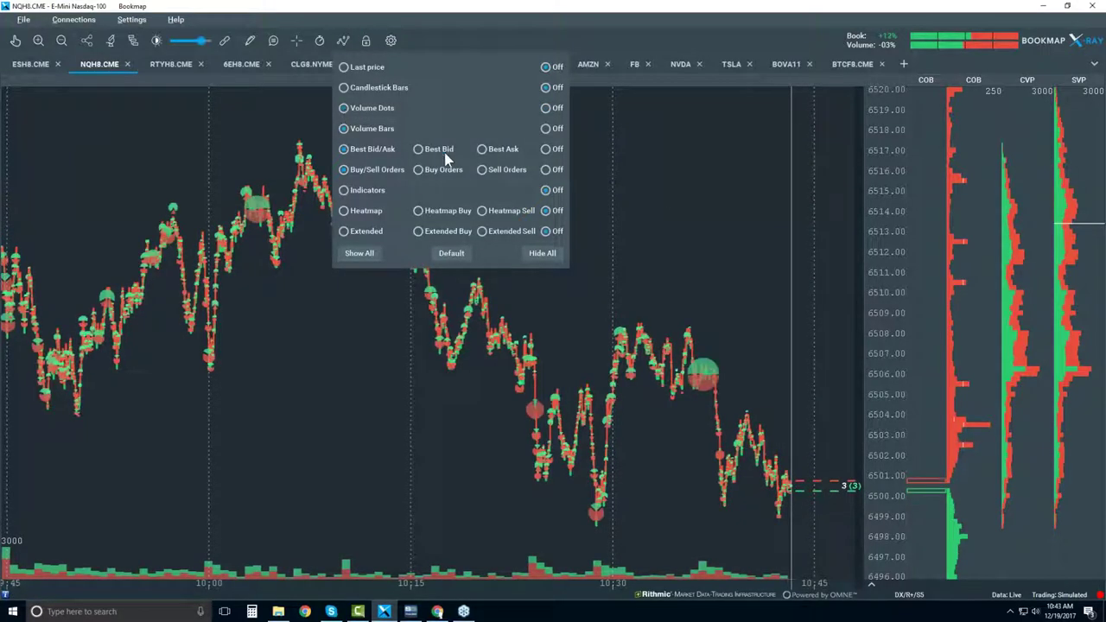
{"action": "left_click", "coordinate": [661, 197]}
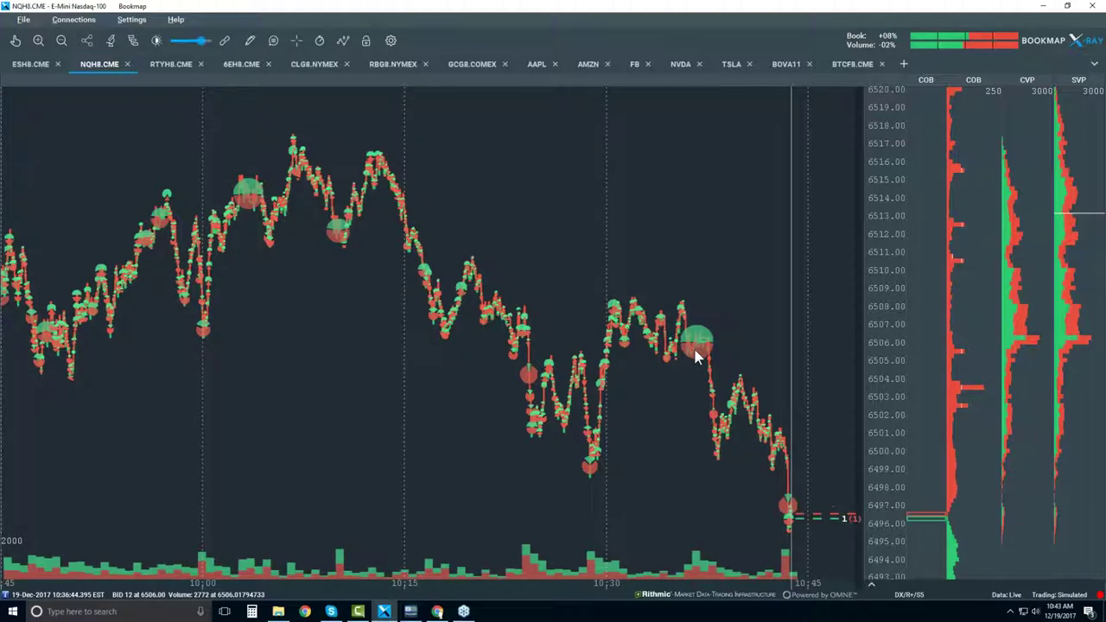
- Examine the large volume dot near 10:36:45 at ever finer time scales, down to the individual trades that compose it
{"action": "left_click", "coordinate": [15, 41]}
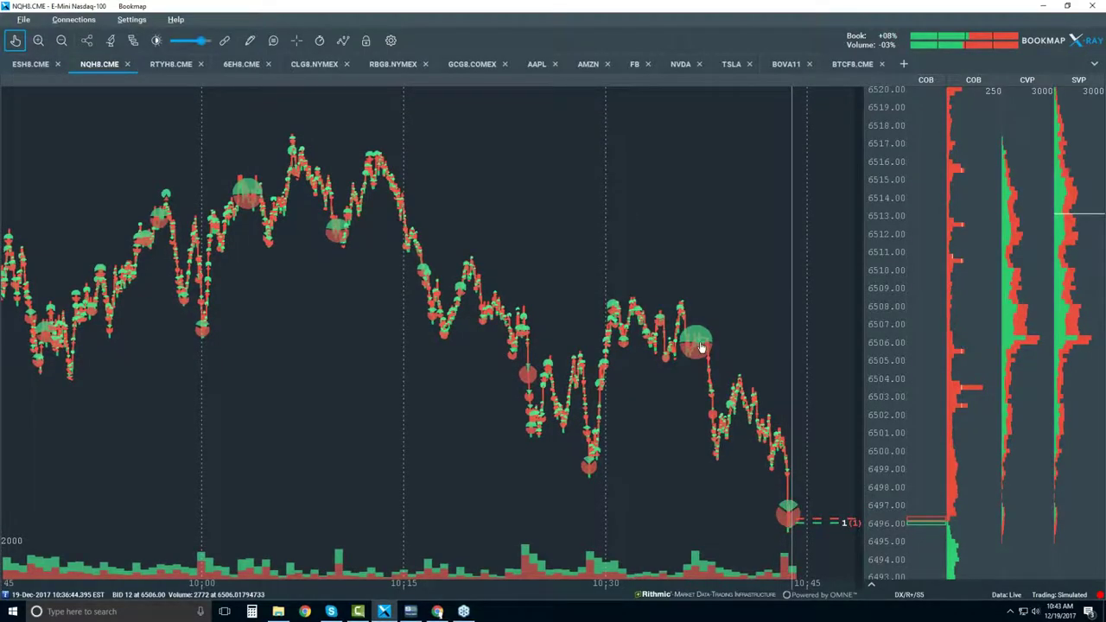
{"action": "scroll", "coordinate": [697, 344], "scroll_direction": "up", "scroll_amount": 10}
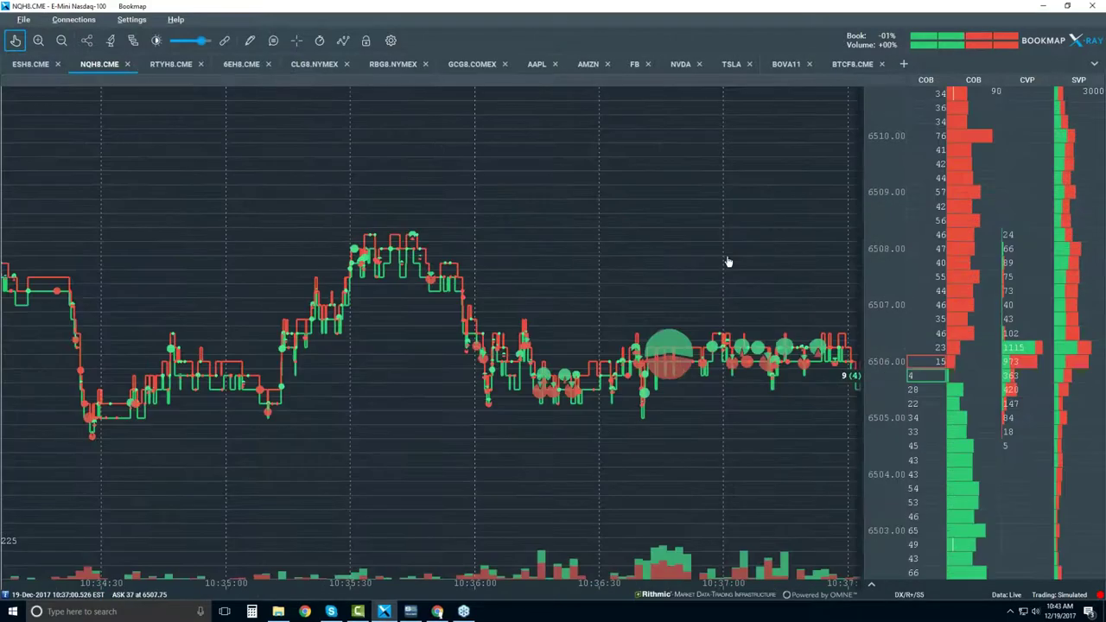
{"action": "scroll", "coordinate": [674, 356], "scroll_direction": "up", "scroll_amount": 3}
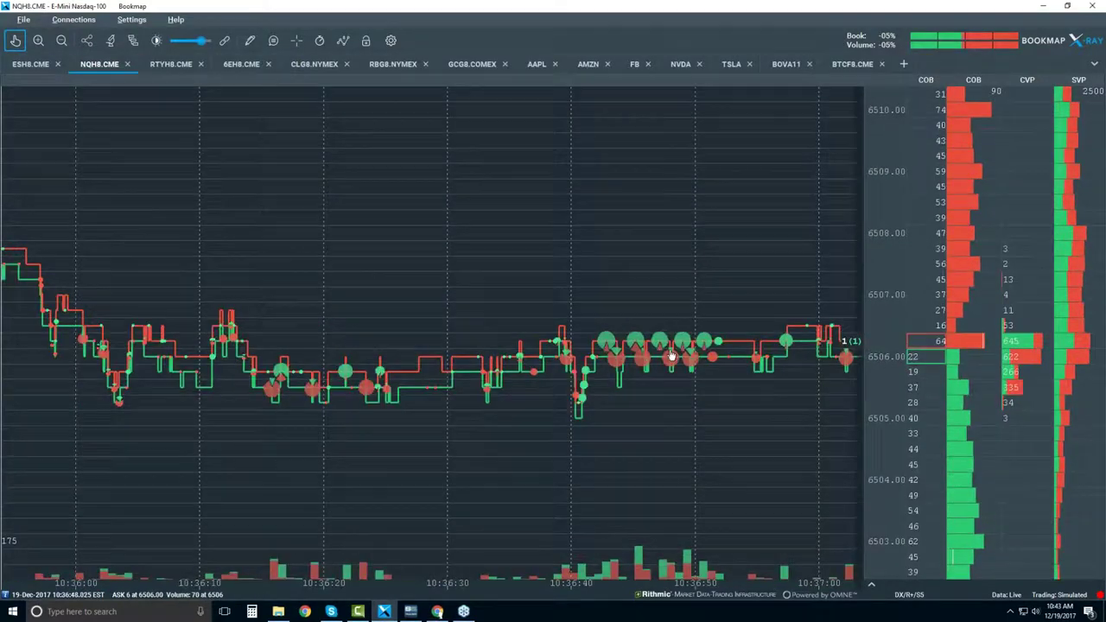
{"action": "scroll", "coordinate": [641, 341], "scroll_direction": "up", "scroll_amount": 2}
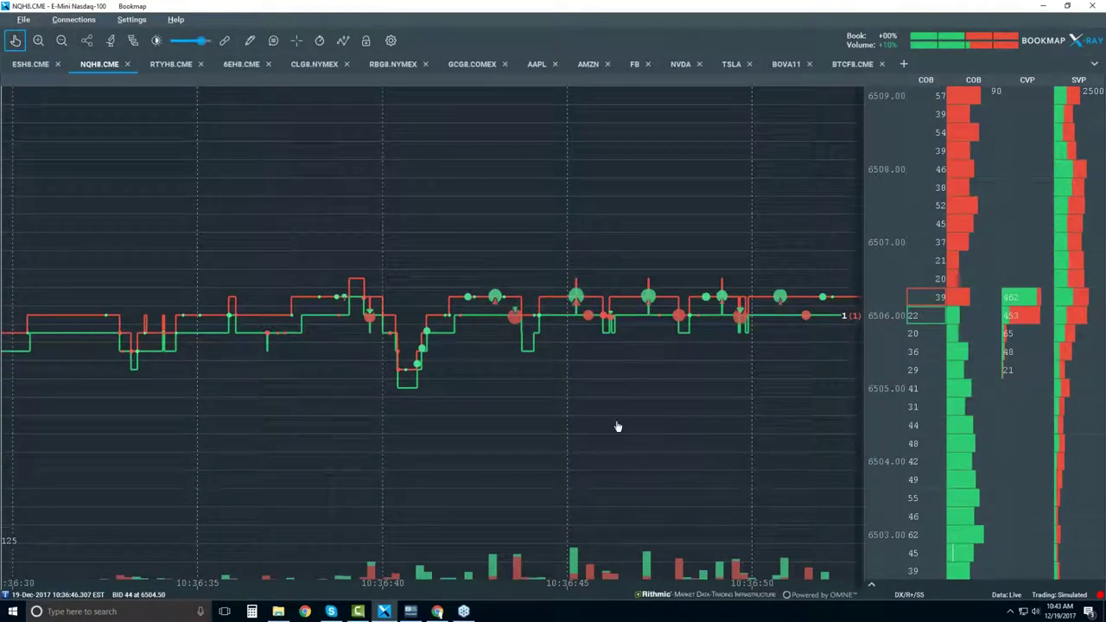
{"action": "scroll", "coordinate": [584, 325], "scroll_direction": "up", "scroll_amount": 8}
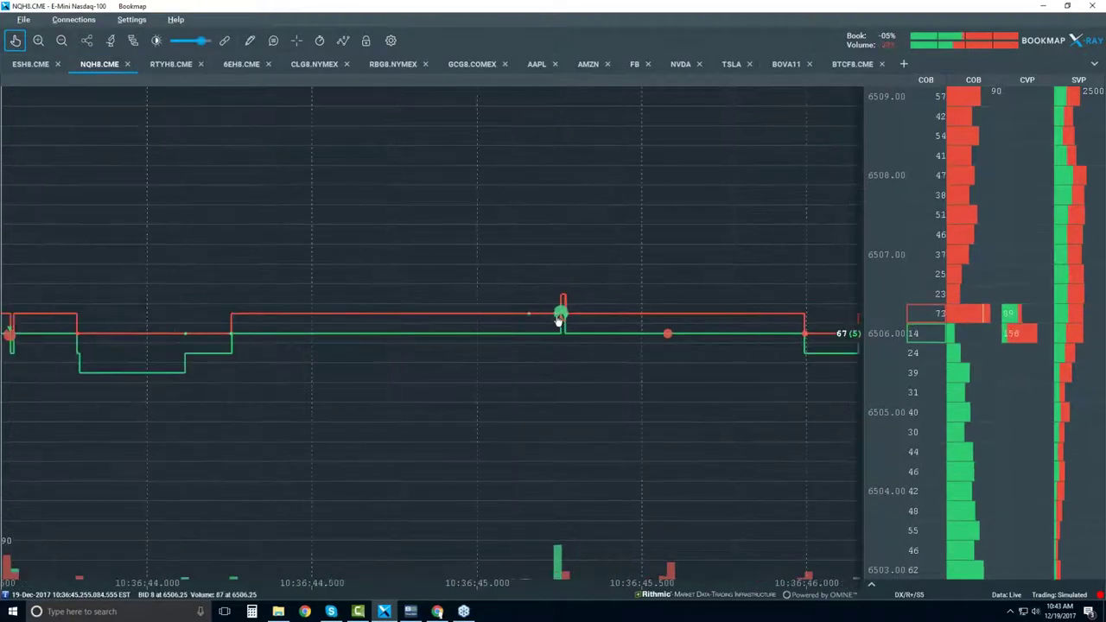
{"action": "scroll", "coordinate": [583, 328], "scroll_direction": "up", "scroll_amount": 6}
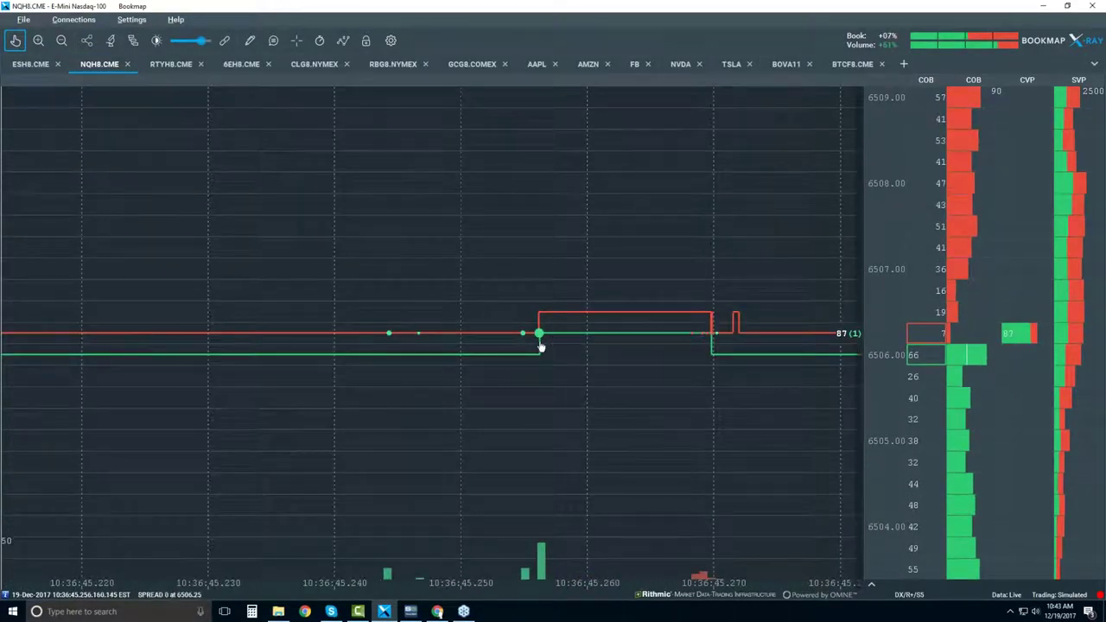
{"action": "scroll", "coordinate": [535, 344], "scroll_direction": "up", "scroll_amount": 10}
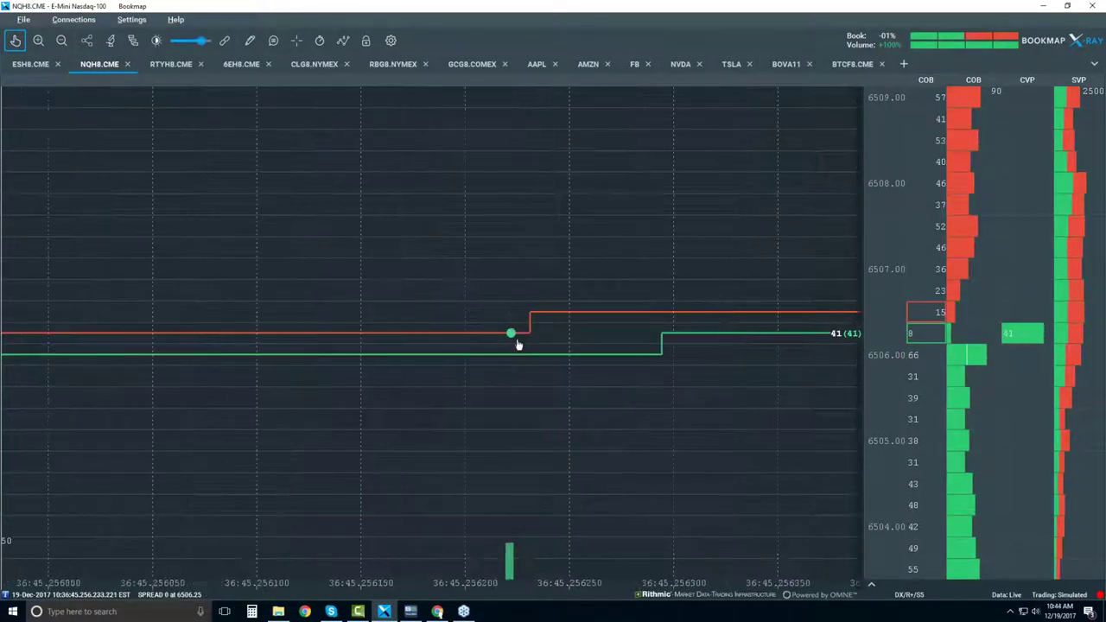
{"action": "scroll", "coordinate": [512, 343], "scroll_direction": "up", "scroll_amount": 3}
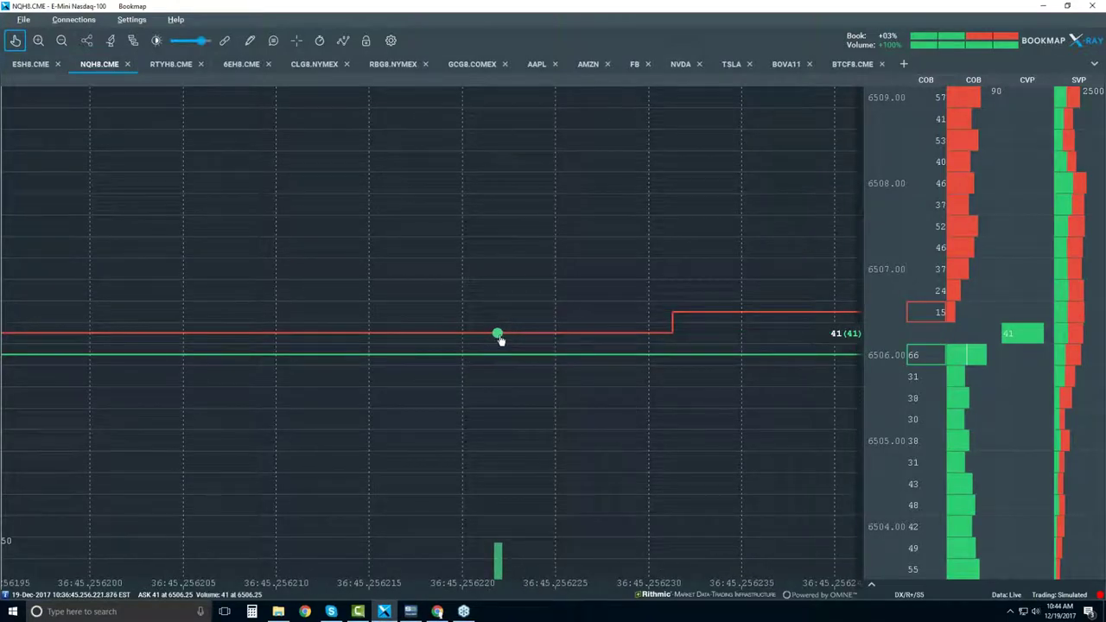
{"action": "scroll", "coordinate": [499, 338], "scroll_direction": "up", "scroll_amount": 3}
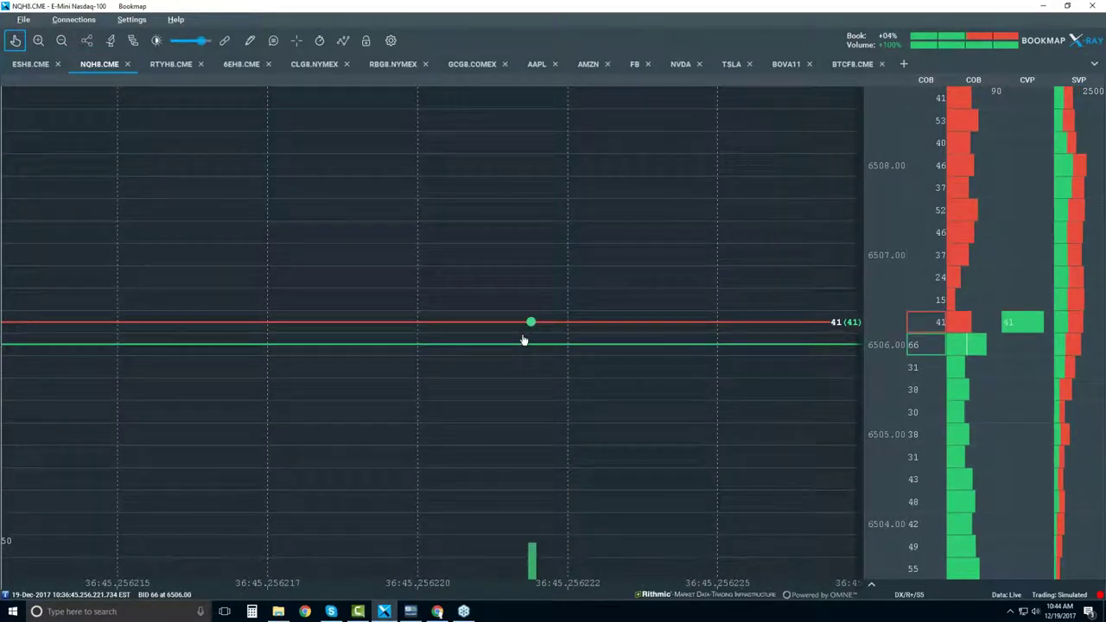
{"action": "scroll", "coordinate": [532, 332], "scroll_direction": "up", "scroll_amount": 3}
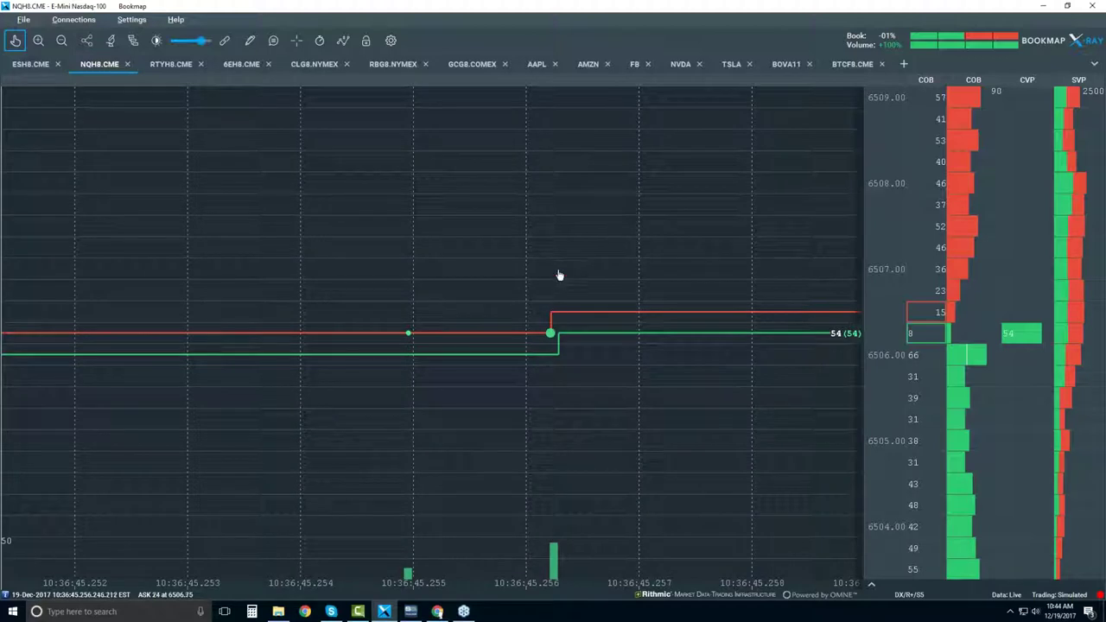
- Examine the 10:36:45 trades at progressively wider time ranges, up to the neighbouring volume dots between 10:36:40 and 10:36:51
{"action": "scroll", "coordinate": [540, 277], "scroll_direction": "down", "scroll_amount": 2}
{"action": "scroll", "coordinate": [536, 279], "scroll_direction": "down", "scroll_amount": 3}
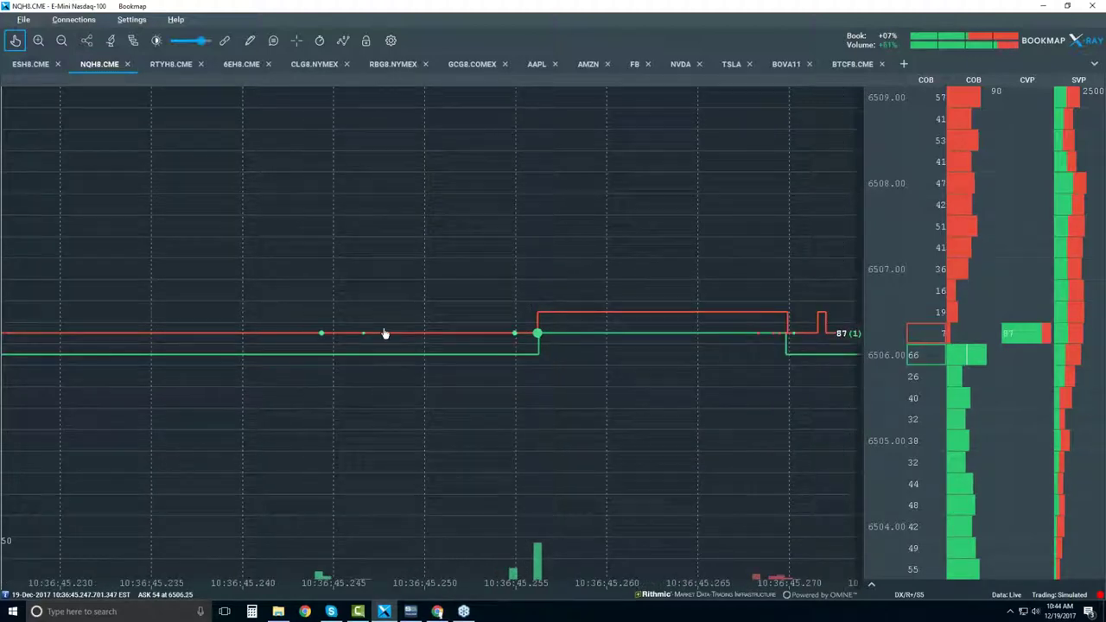
{"action": "scroll", "coordinate": [384, 333], "scroll_direction": "down", "scroll_amount": 3}
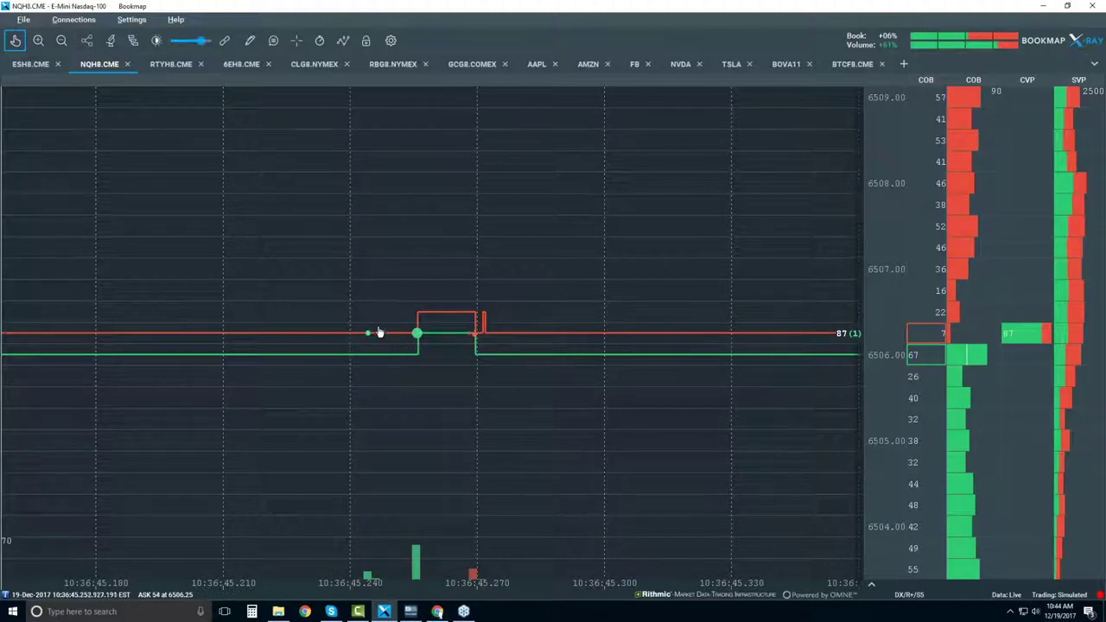
{"action": "scroll", "coordinate": [401, 343], "scroll_direction": "down", "scroll_amount": 3}
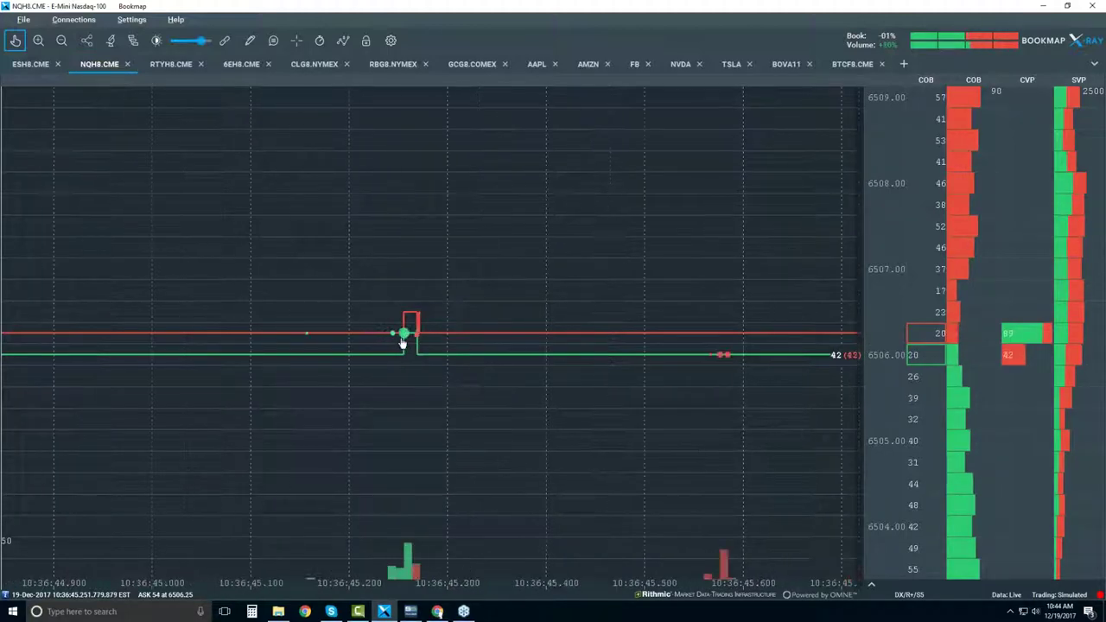
{"action": "scroll", "coordinate": [402, 346], "scroll_direction": "down", "scroll_amount": 3}
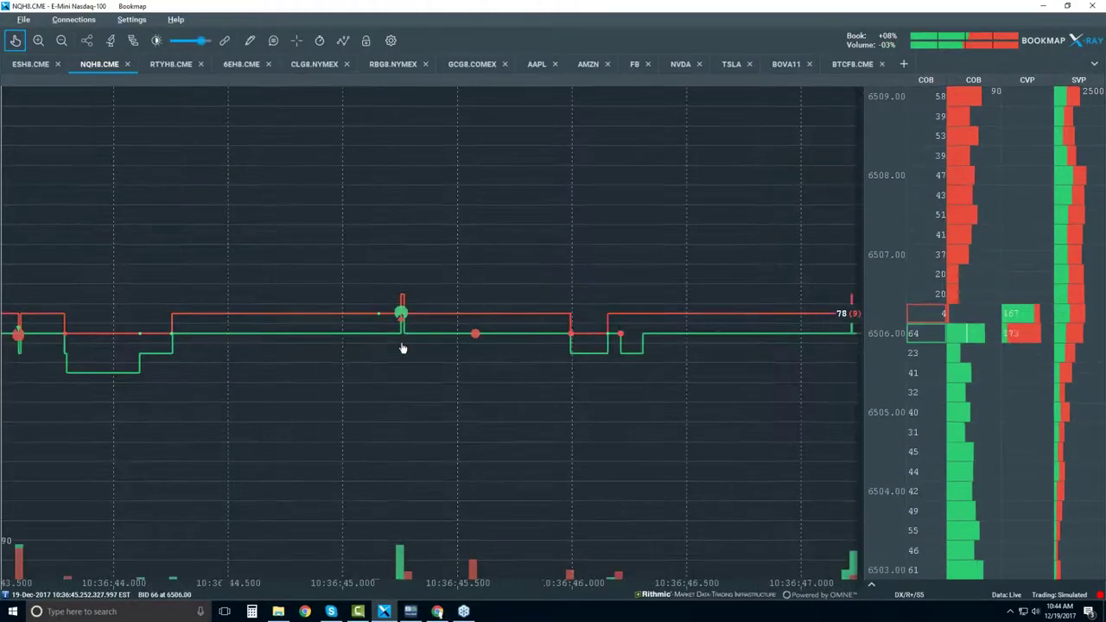
{"action": "scroll", "coordinate": [402, 348], "scroll_direction": "down", "scroll_amount": 3}
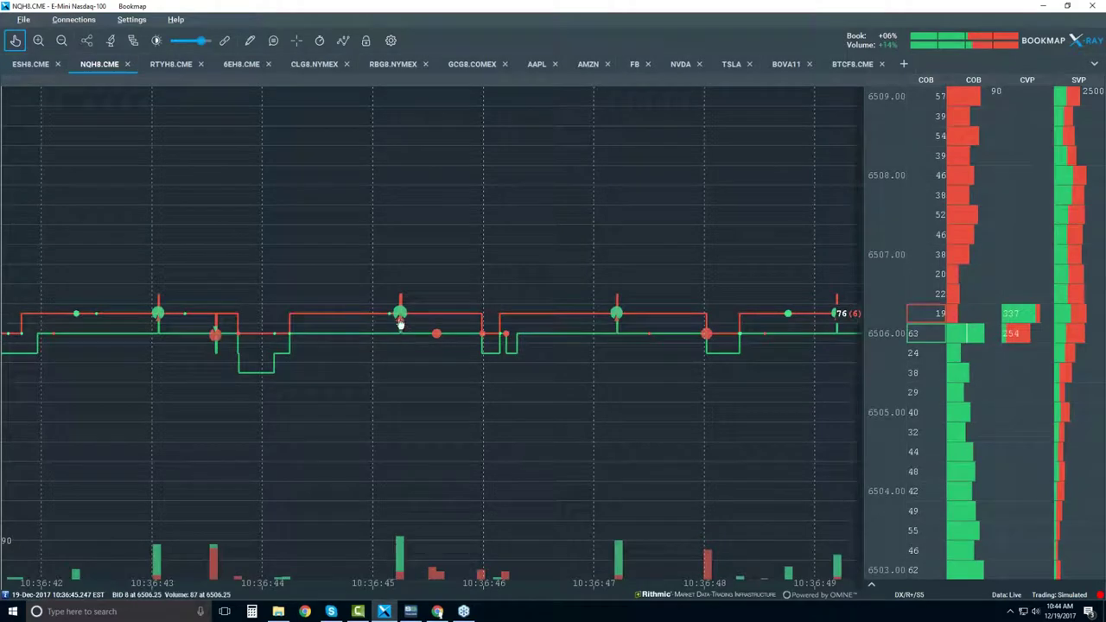
{"action": "scroll", "coordinate": [404, 332], "scroll_direction": "down", "scroll_amount": 2}
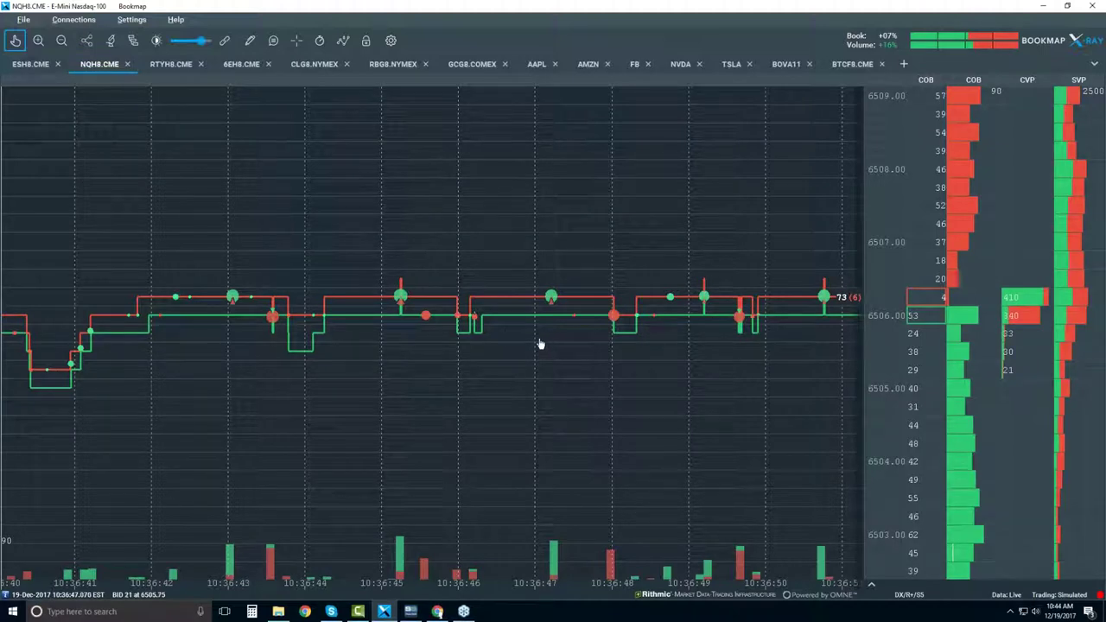
- Enable the chart's data tooltip and inspect the 10:36:45 volume dot, the surrounding dot clusters and the price action up to the current time
{"action": "left_click", "coordinate": [273, 41]}
{"action": "mouse_move", "coordinate": [401, 300]}
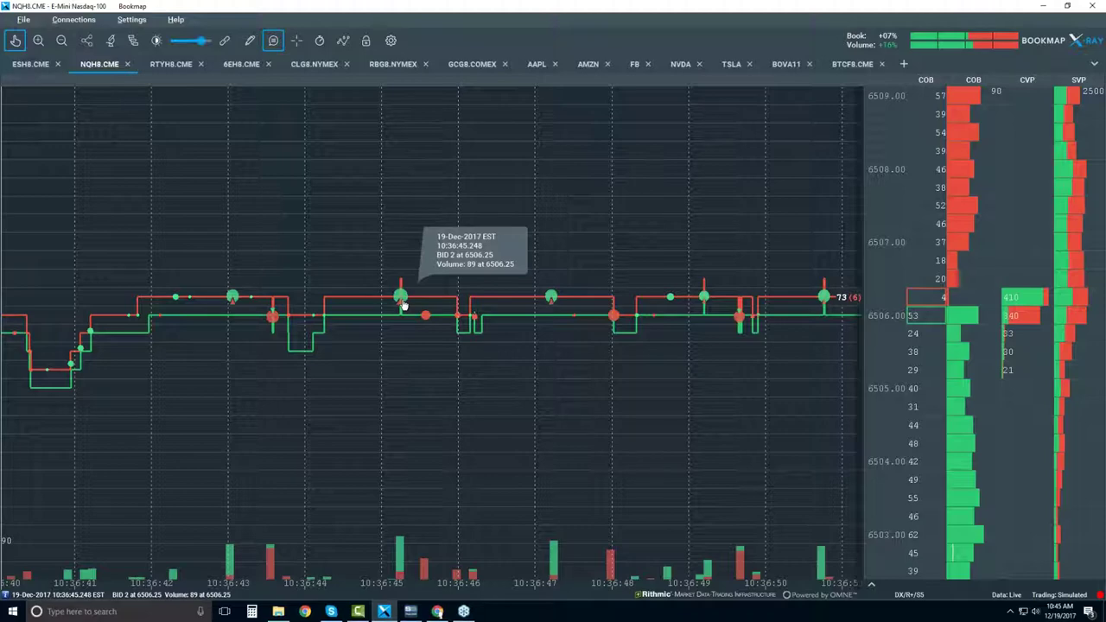
{"action": "scroll", "coordinate": [407, 293], "scroll_direction": "down", "scroll_amount": 6}
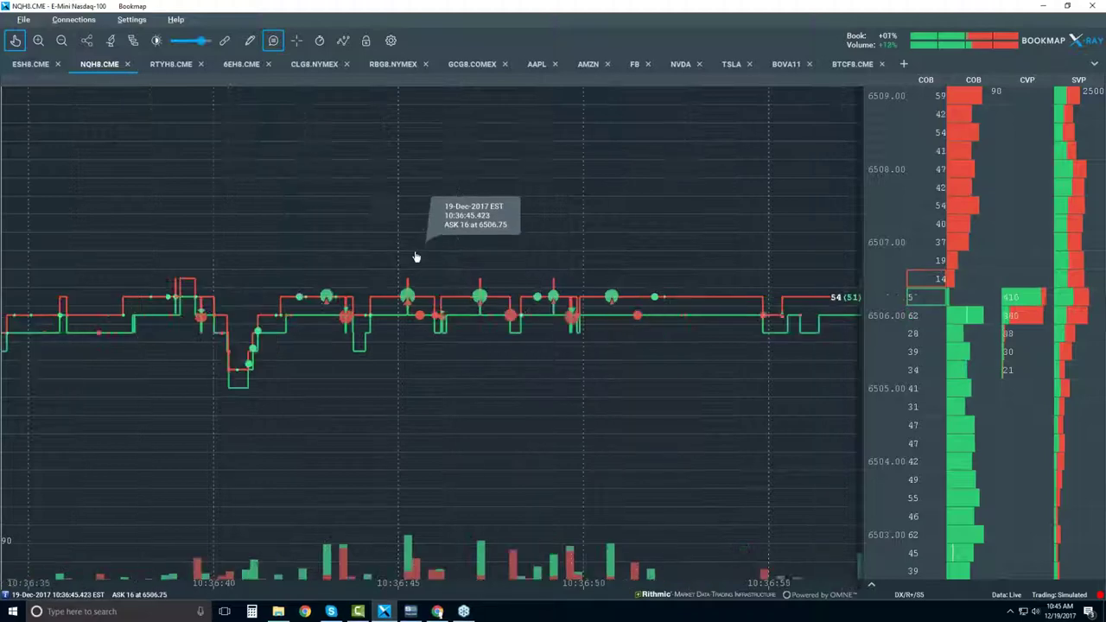
{"action": "scroll", "coordinate": [416, 256], "scroll_direction": "down", "scroll_amount": 8}
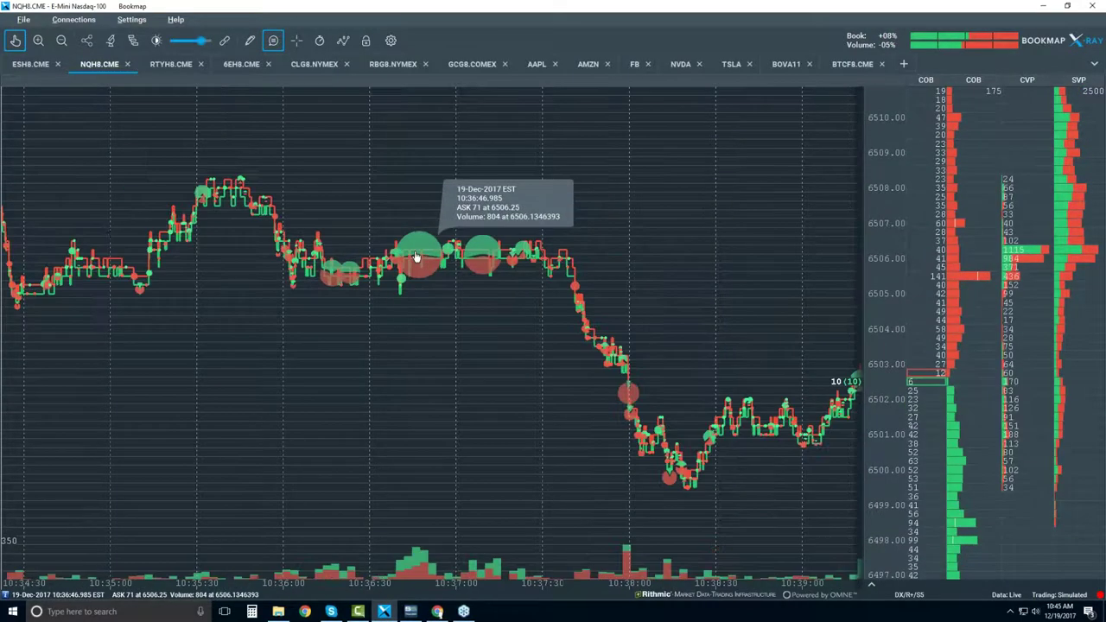
{"action": "scroll", "coordinate": [415, 256], "scroll_direction": "down", "scroll_amount": 3}
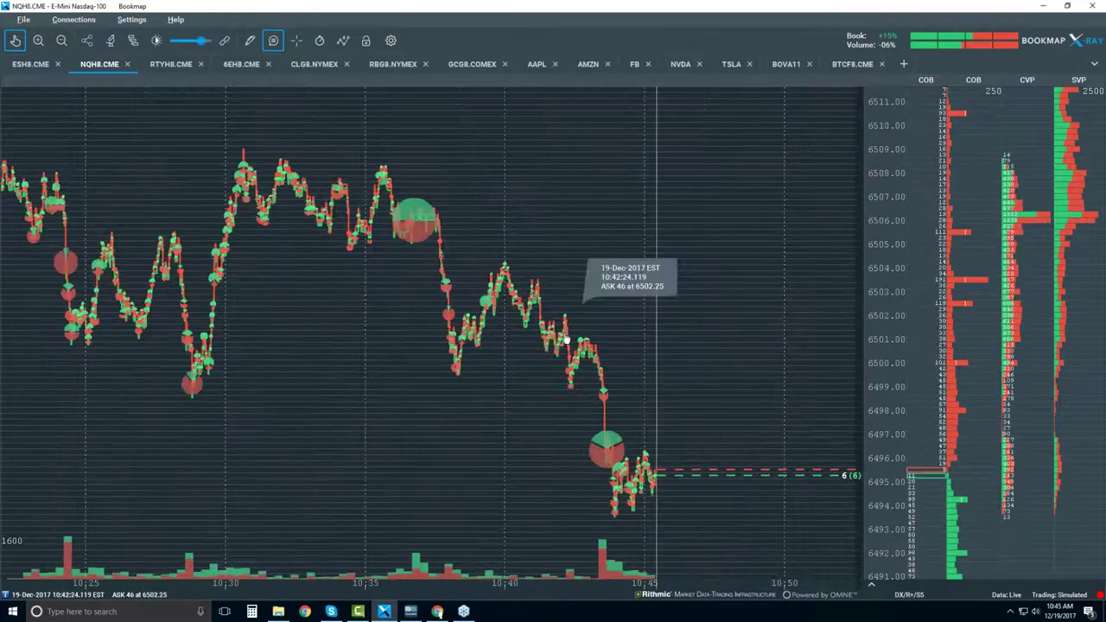
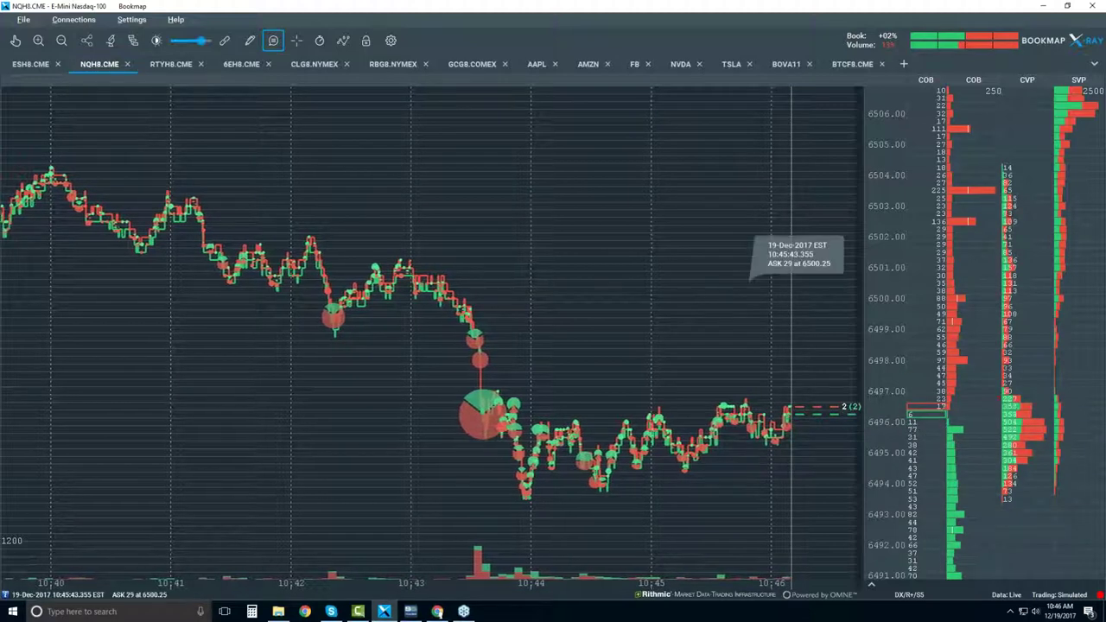
- Turn the Heatmap and Extended layers back on and examine the liquidity levels around price back to 10:25
{"action": "left_click", "coordinate": [343, 42]}
{"action": "left_click", "coordinate": [359, 210]}
{"action": "left_click", "coordinate": [359, 231]}
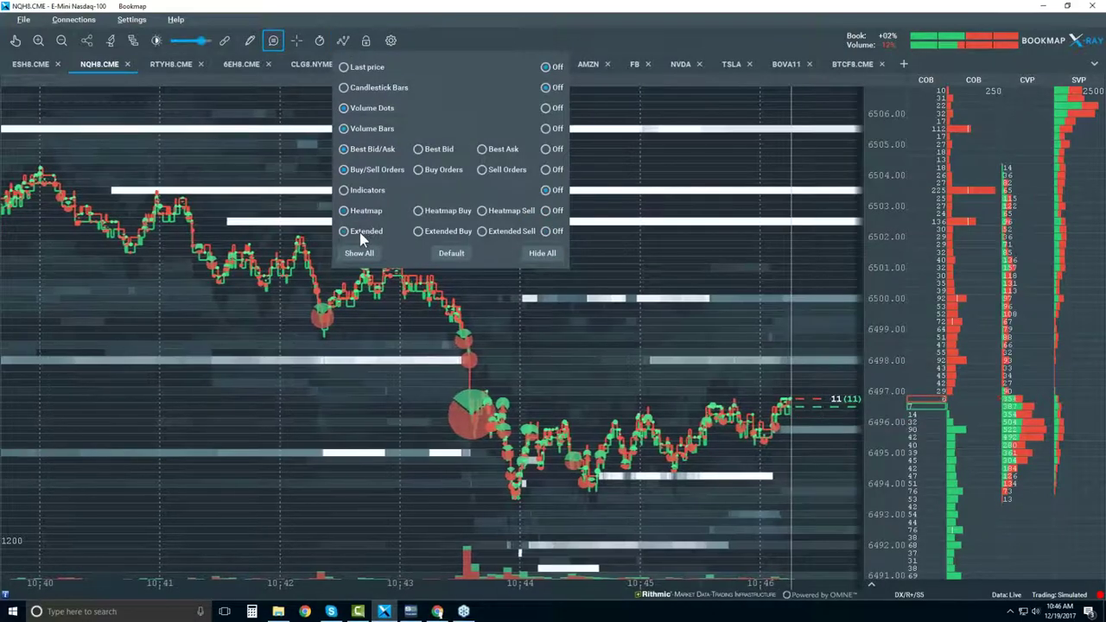
{"action": "left_click", "coordinate": [678, 264]}
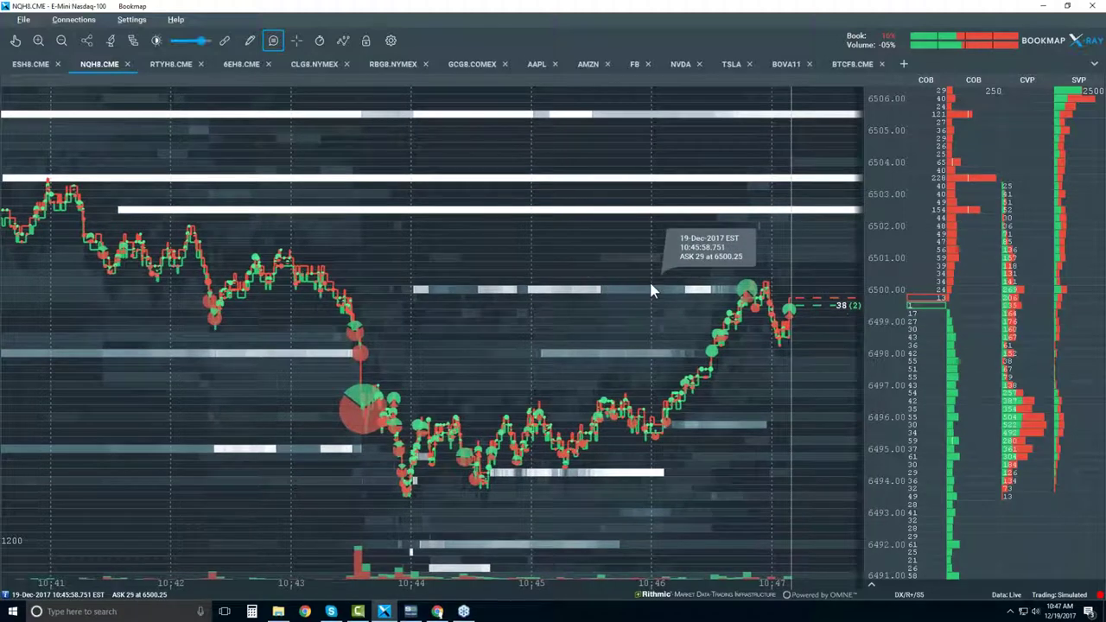
{"action": "scroll", "coordinate": [701, 286], "scroll_direction": "down", "scroll_amount": 3}
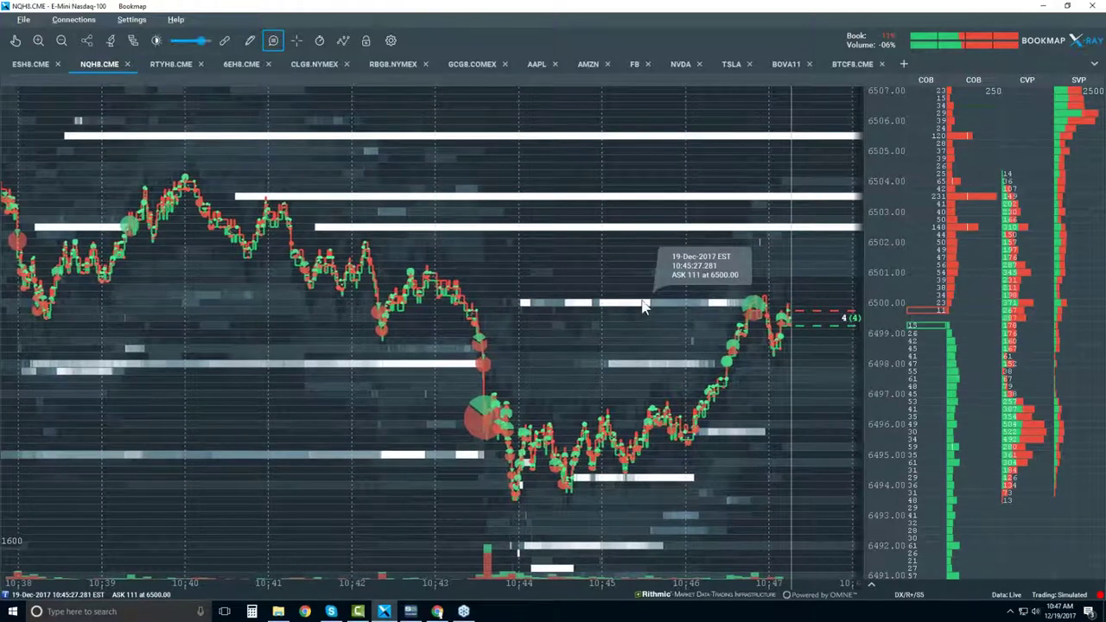
{"action": "scroll", "coordinate": [642, 301], "scroll_direction": "down", "scroll_amount": 5}
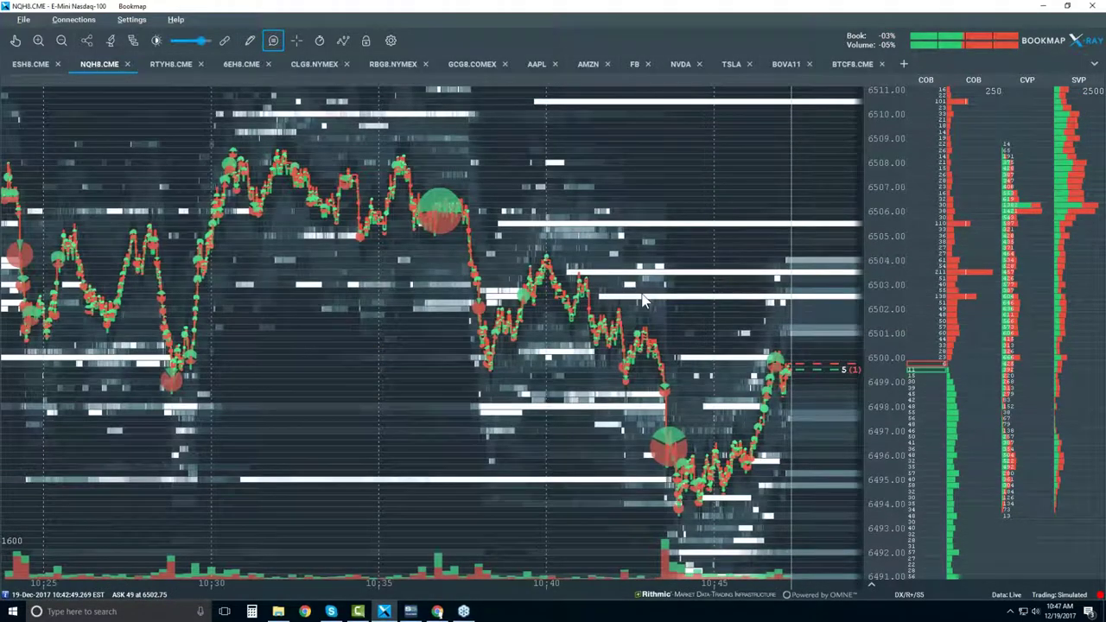
- Turn on the Candlestick Bars layer for the NQH8 chart with the time range widened back to about 10:15
{"action": "scroll", "coordinate": [642, 301], "scroll_direction": "down", "scroll_amount": 5}
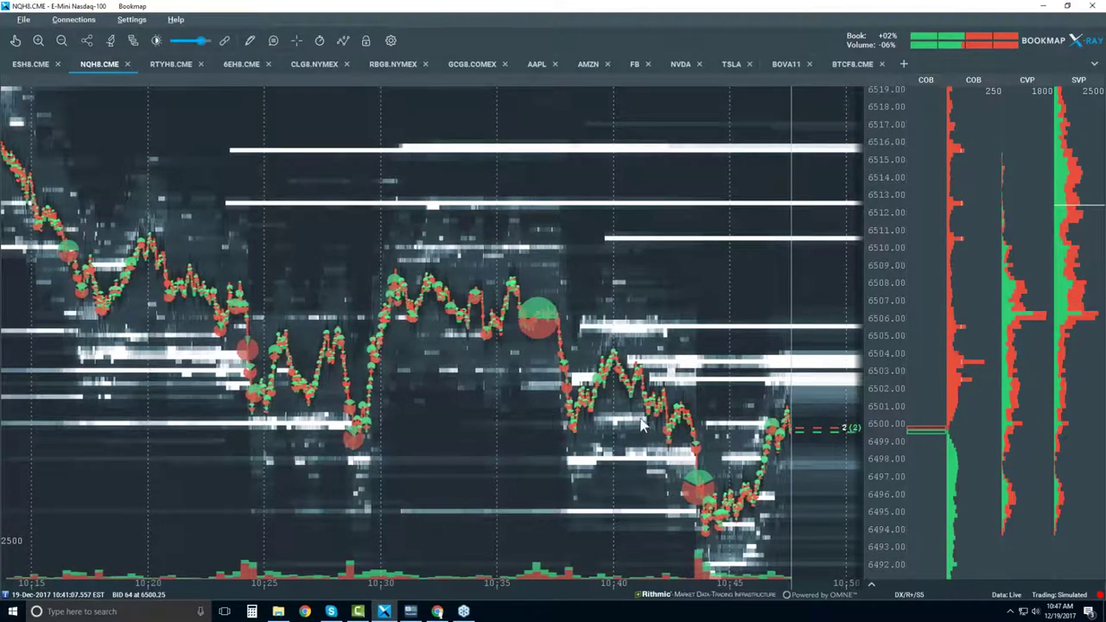
{"action": "left_click", "coordinate": [343, 41]}
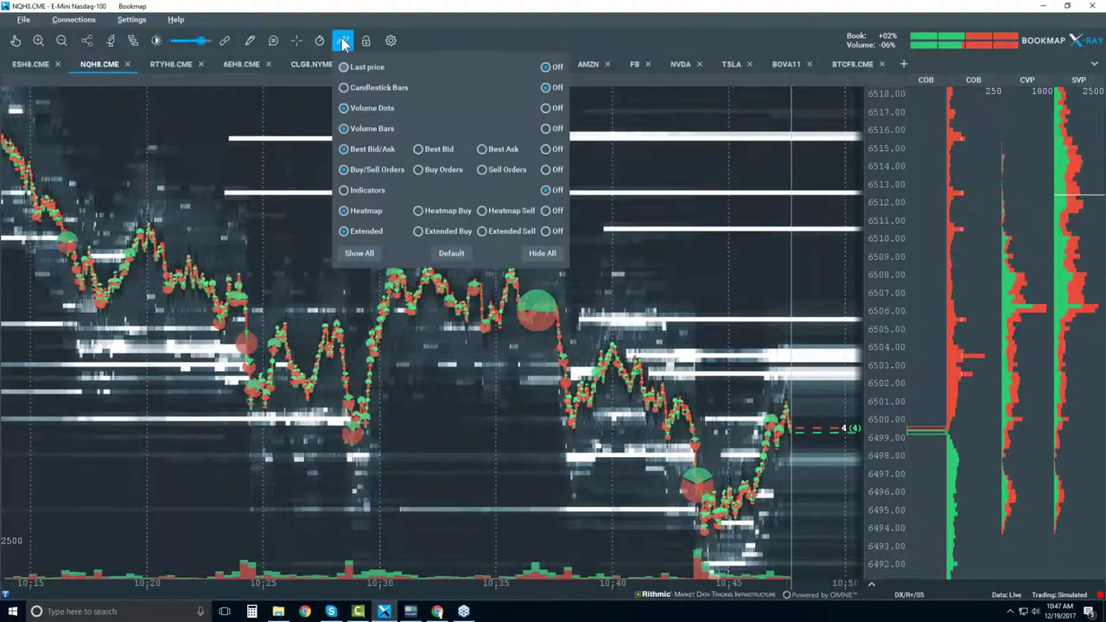
{"action": "left_click", "coordinate": [370, 88]}
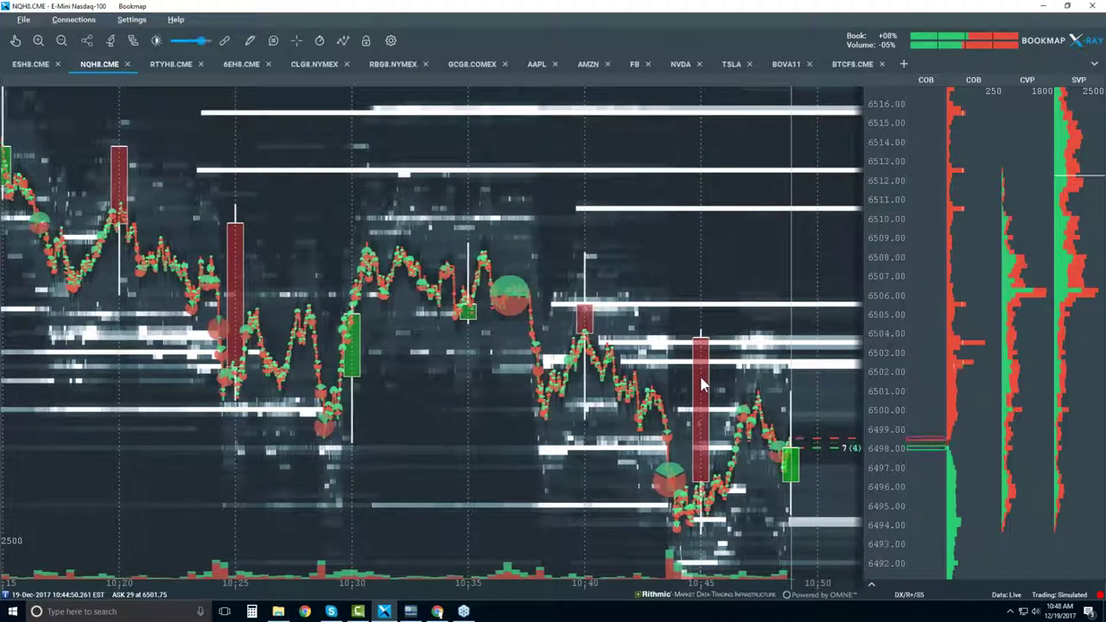
- Draw a horizontal line across the chart at about 6498.50, and set the drawing tool back to None
{"action": "left_click", "coordinate": [249, 41]}
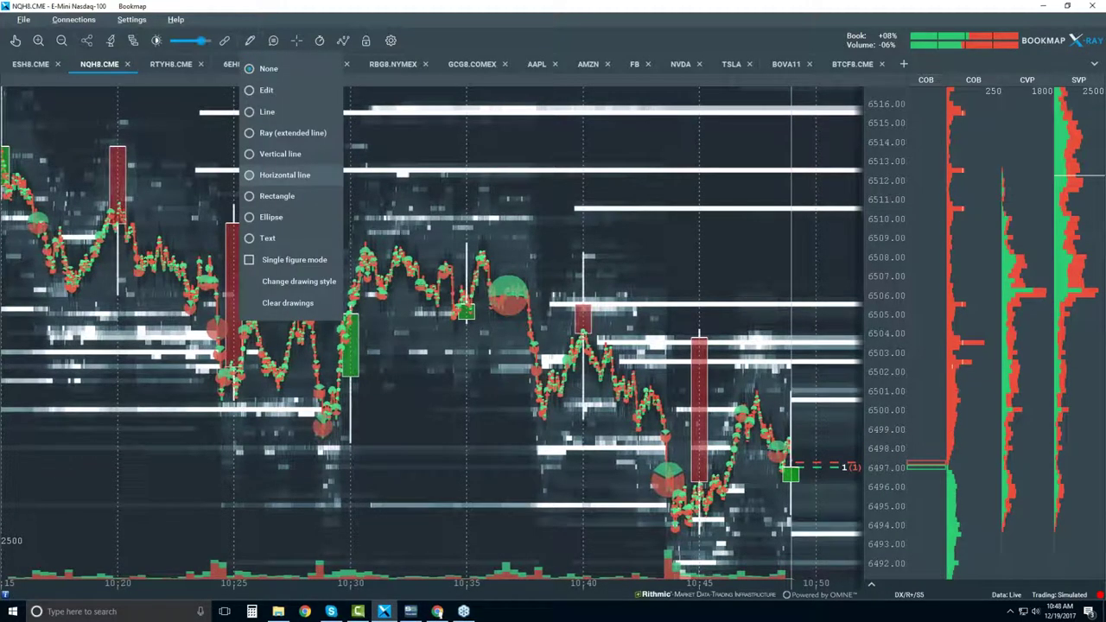
{"action": "left_click", "coordinate": [285, 177]}
{"action": "left_click", "coordinate": [449, 437]}
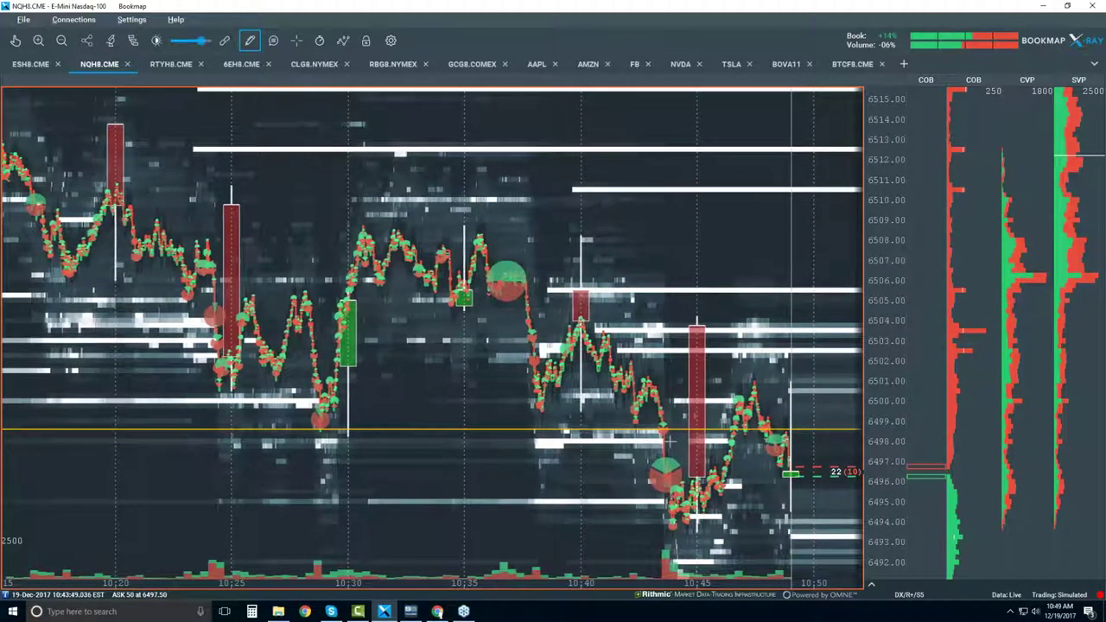
{"action": "left_click", "coordinate": [255, 38]}
{"action": "left_click", "coordinate": [256, 54]}
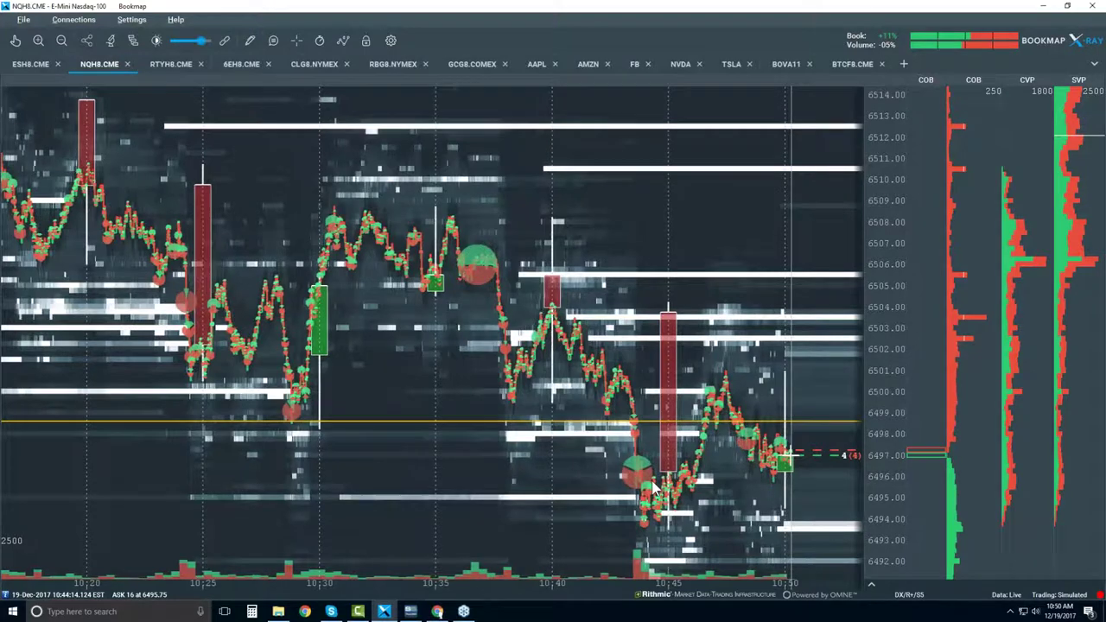
- Examine the candlesticks and liquidity levels back to about 08:45, and the price and time range around 10:00 to 10:50
{"action": "scroll", "coordinate": [673, 317], "scroll_direction": "up", "scroll_amount": 1}
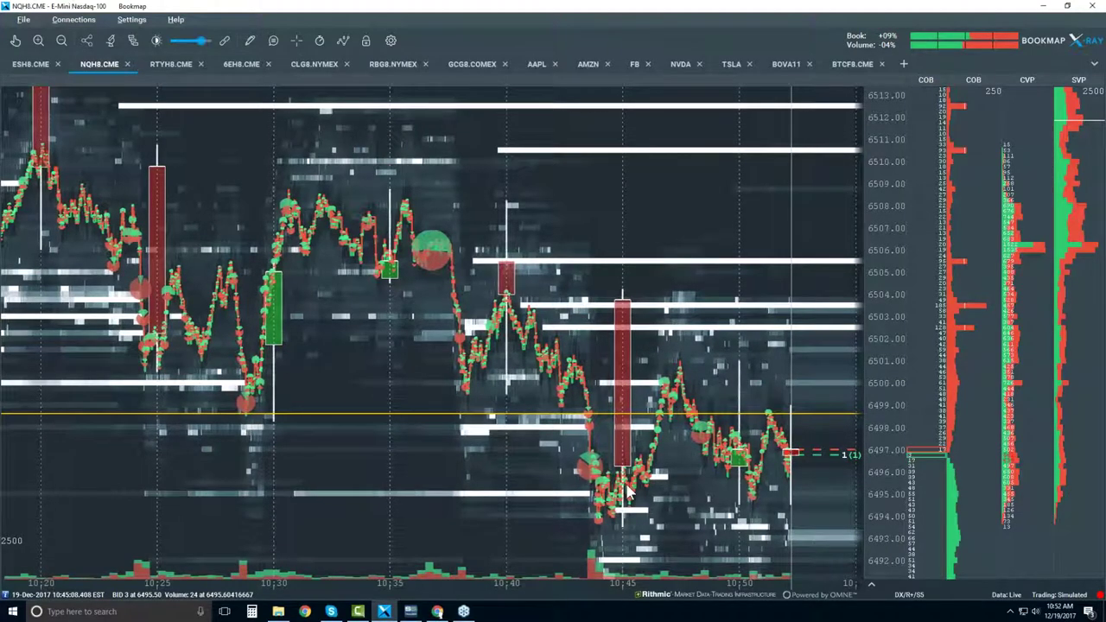
{"action": "scroll", "coordinate": [716, 479], "scroll_direction": "down", "scroll_amount": 2}
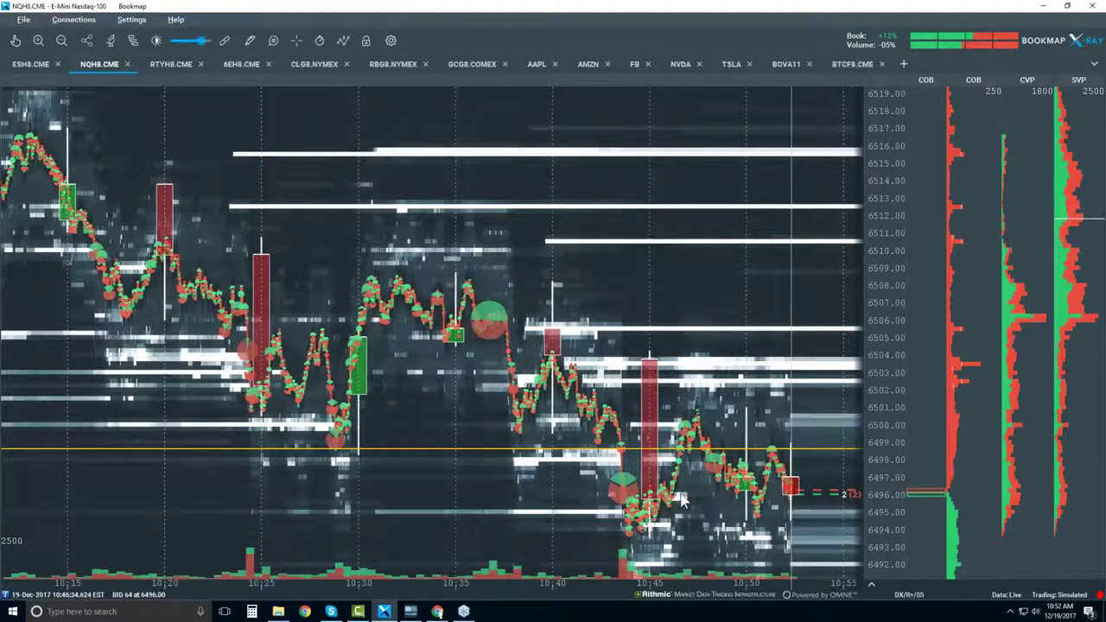
{"action": "scroll", "coordinate": [681, 501], "scroll_direction": "down", "scroll_amount": 3}
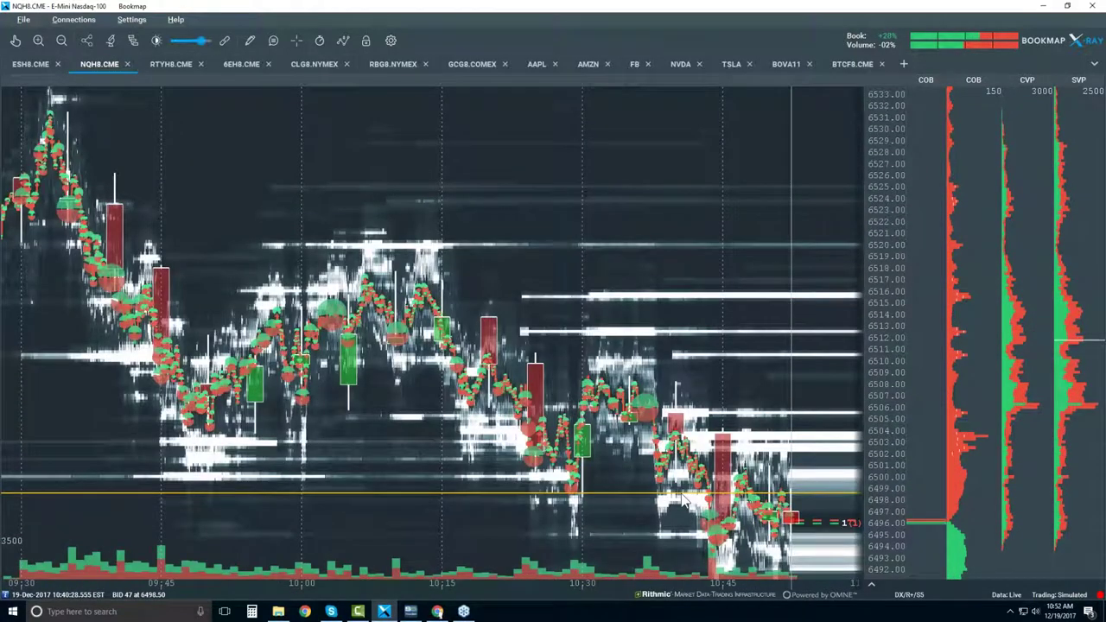
{"action": "scroll", "coordinate": [683, 500], "scroll_direction": "down", "scroll_amount": 2}
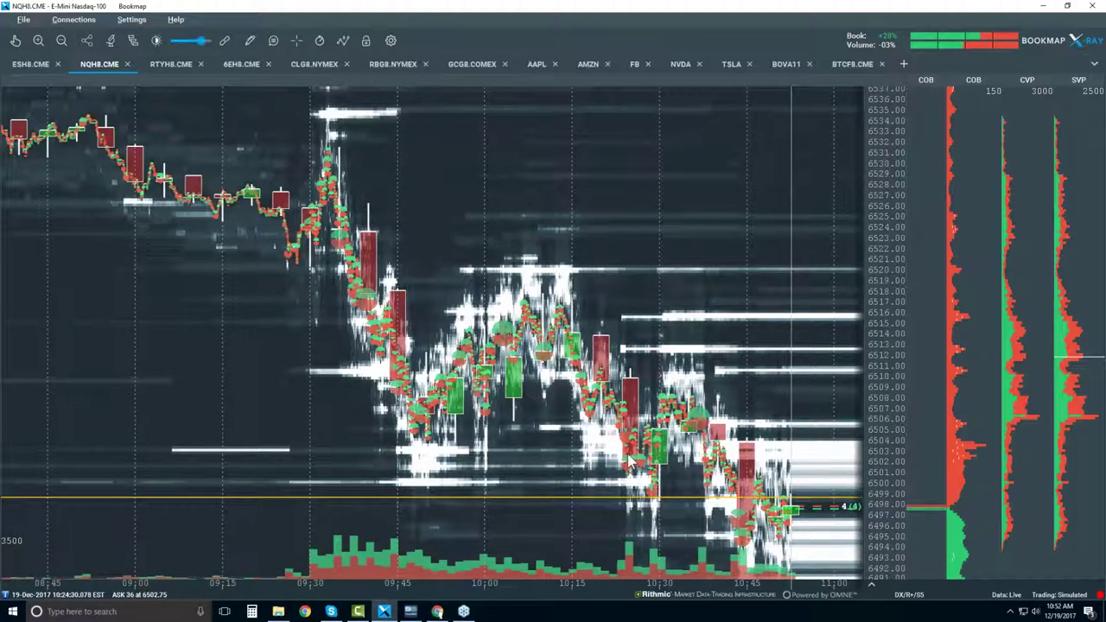
{"action": "scroll", "coordinate": [726, 414], "scroll_direction": "up", "scroll_amount": 1}
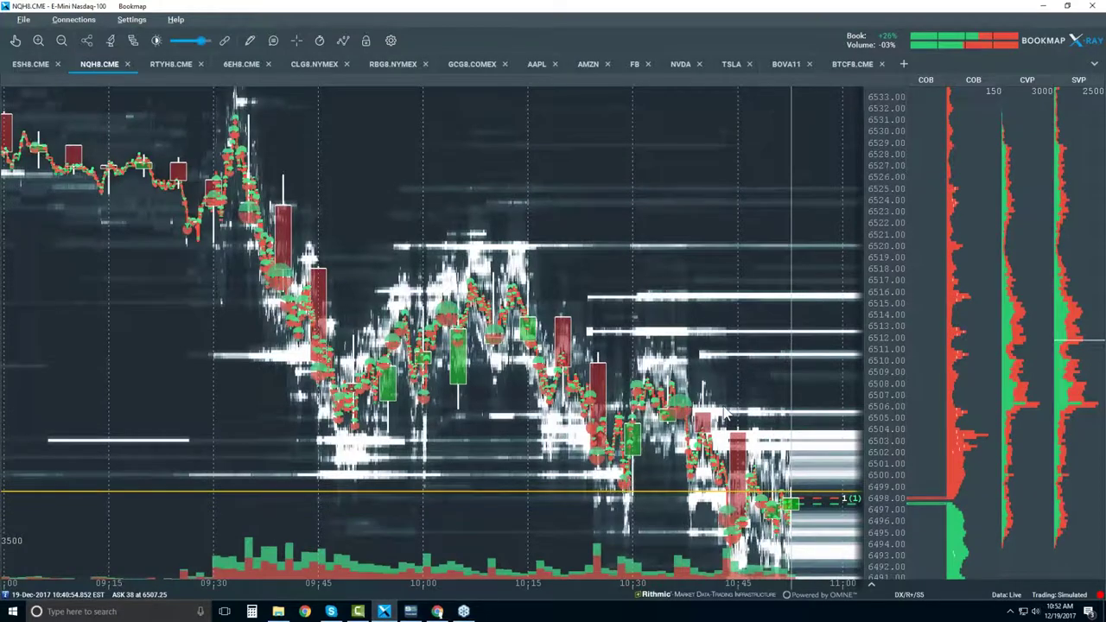
{"action": "scroll", "coordinate": [726, 414], "scroll_direction": "up", "scroll_amount": 2}
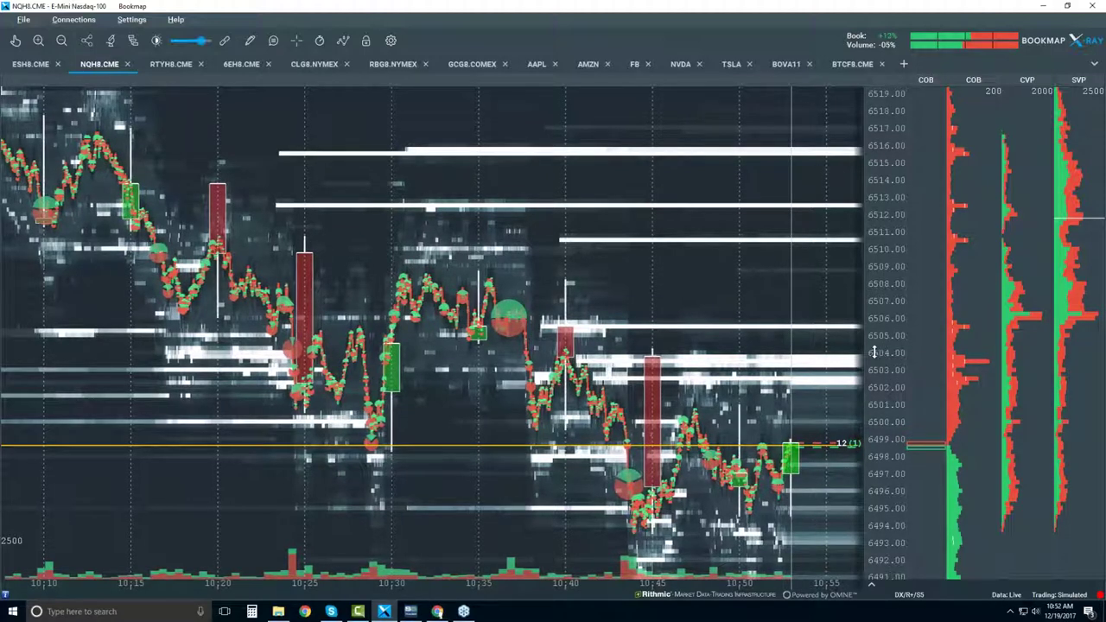
{"action": "scroll", "coordinate": [687, 352], "scroll_direction": "down", "scroll_amount": 2}
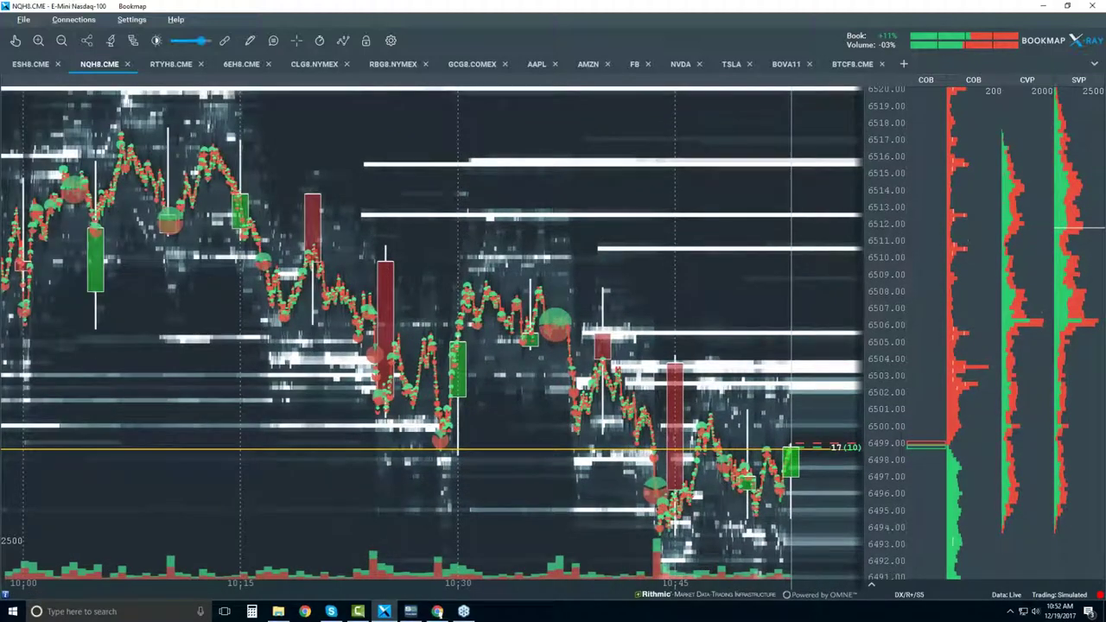
{"action": "scroll", "coordinate": [892, 356], "scroll_direction": "down", "scroll_amount": 2}
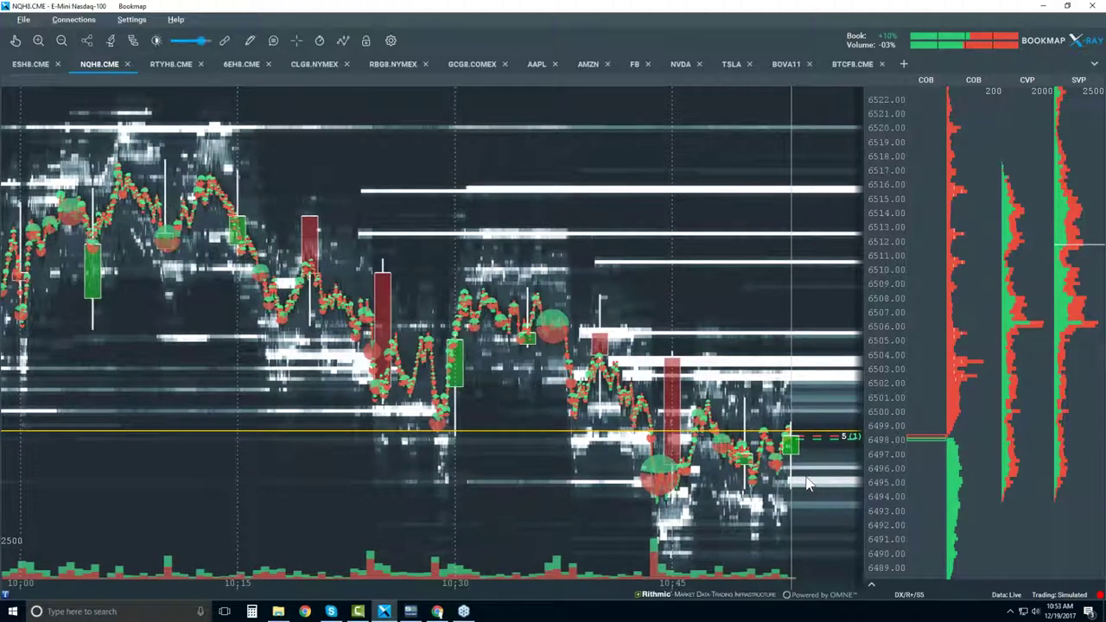
- Examine the volume dots, candlesticks and resting liquidity between about 10:44 and 10:56 at finer time scales
{"action": "scroll", "coordinate": [769, 432], "scroll_direction": "up", "scroll_amount": 3}
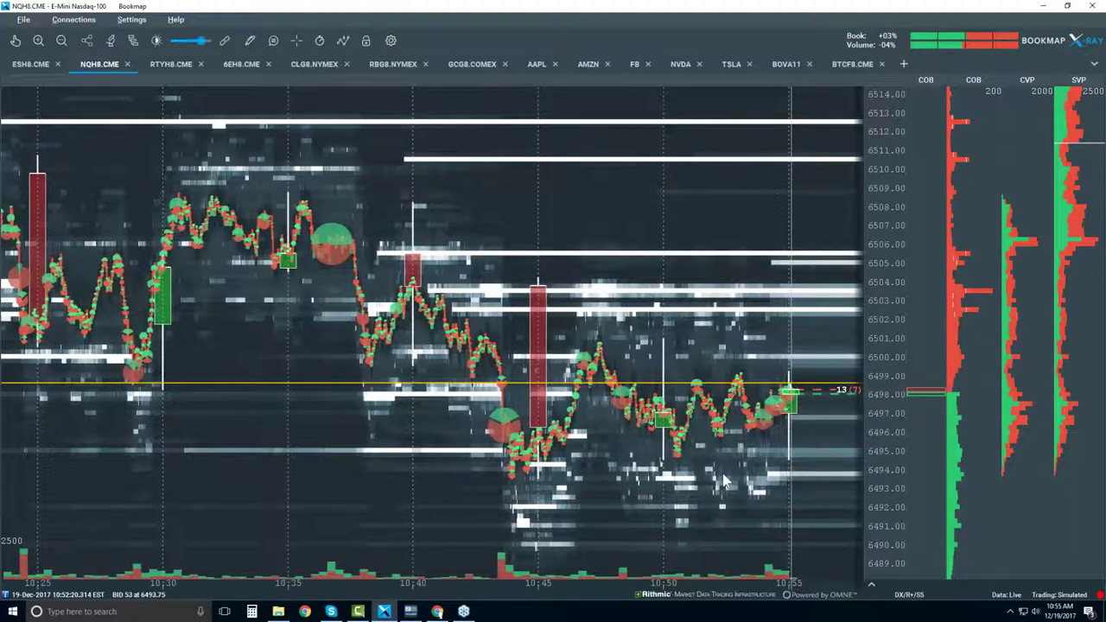
{"action": "scroll", "coordinate": [768, 362], "scroll_direction": "up", "scroll_amount": 5}
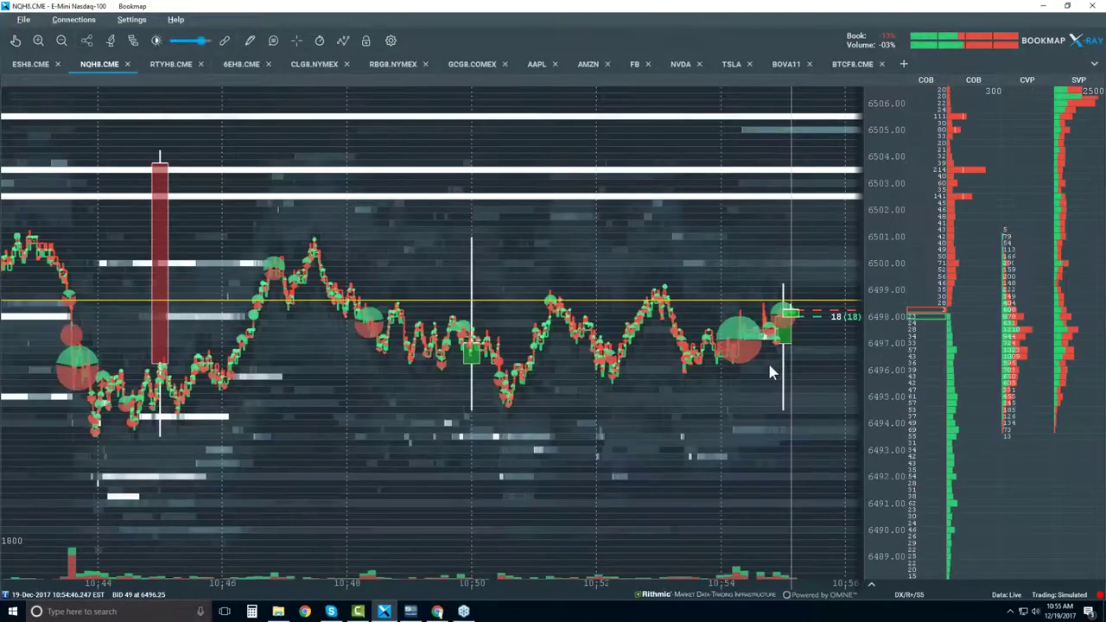
{"action": "scroll", "coordinate": [737, 292], "scroll_direction": "up", "scroll_amount": 1}
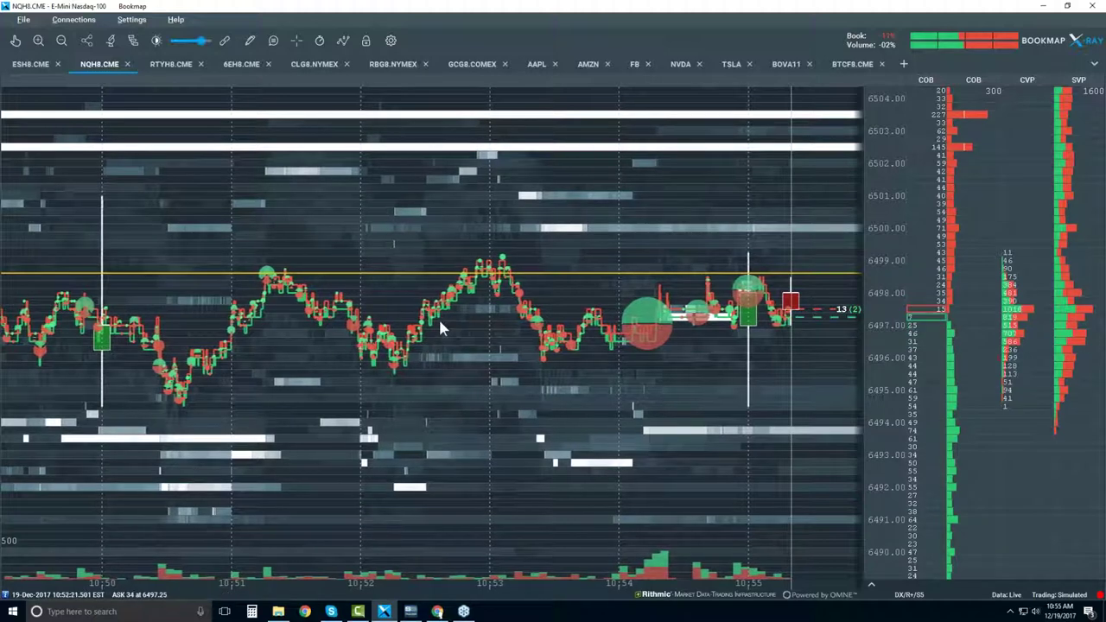
{"action": "scroll", "coordinate": [635, 341], "scroll_direction": "down", "scroll_amount": 1}
{"action": "scroll", "coordinate": [635, 341], "scroll_direction": "down", "scroll_amount": 1}
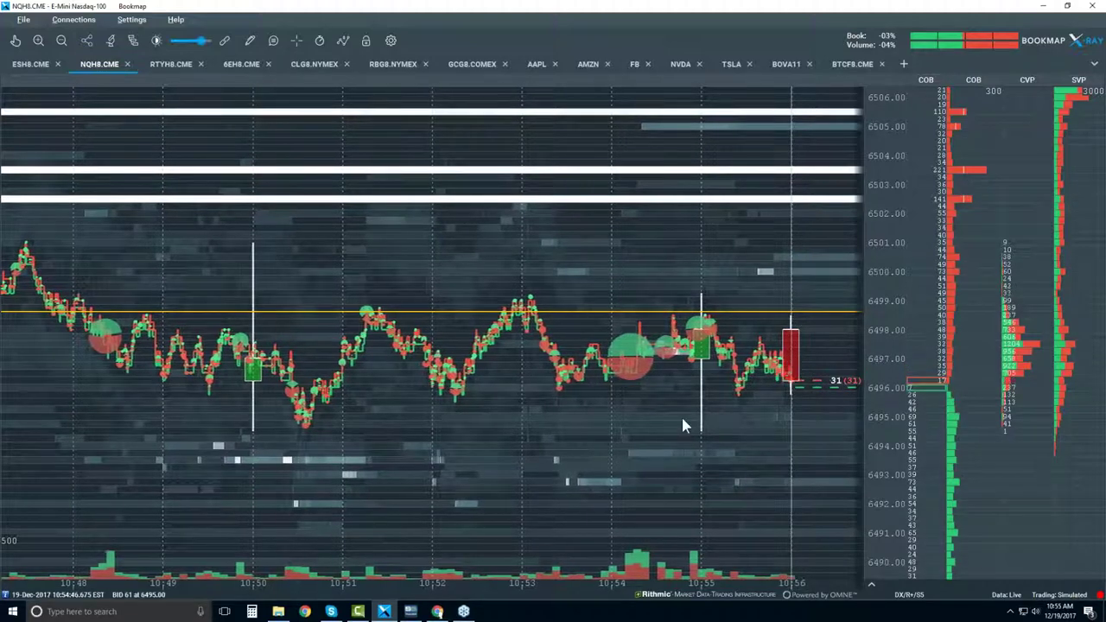
{"action": "scroll", "coordinate": [683, 425], "scroll_direction": "down", "scroll_amount": 1}
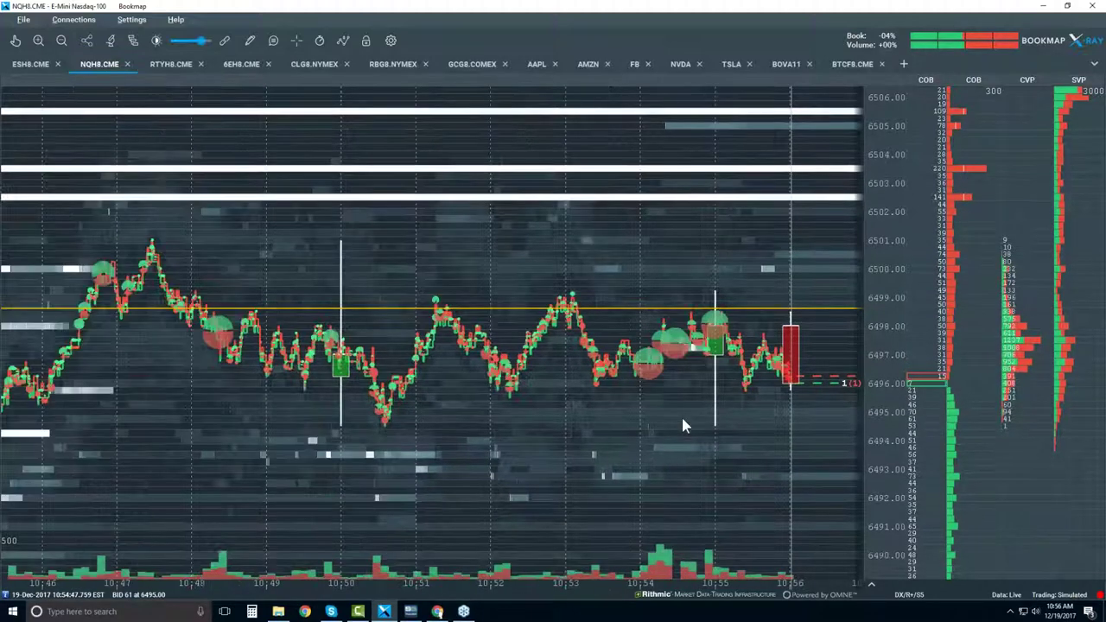
{"action": "scroll", "coordinate": [682, 425], "scroll_direction": "down", "scroll_amount": 1}
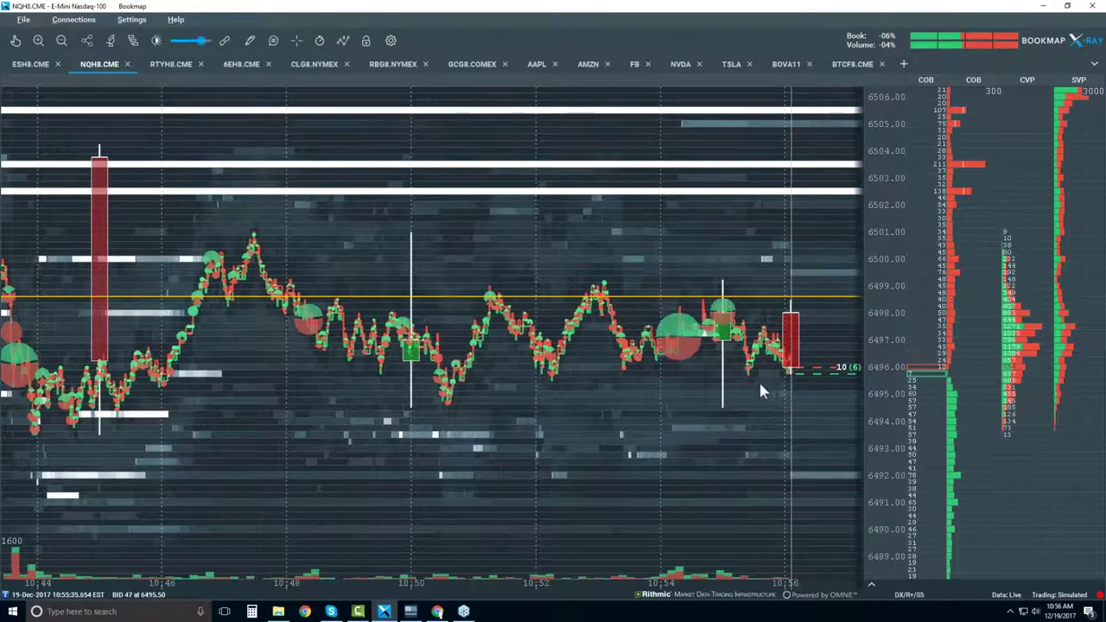
{"action": "scroll", "coordinate": [778, 370], "scroll_direction": "up", "scroll_amount": 1}
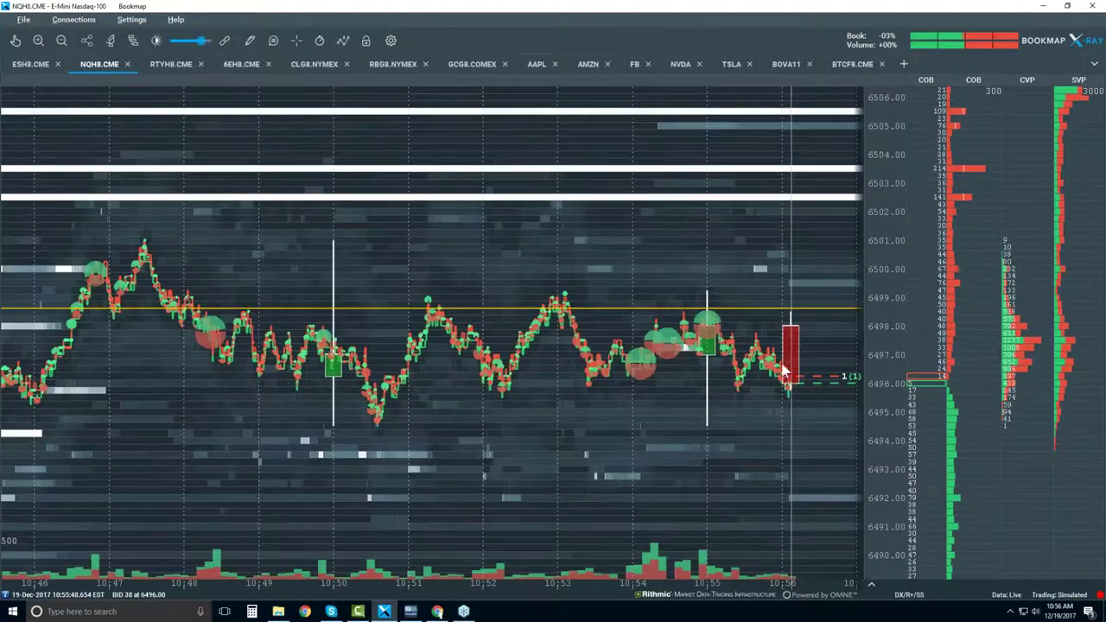
{"action": "scroll", "coordinate": [782, 370], "scroll_direction": "up", "scroll_amount": 1}
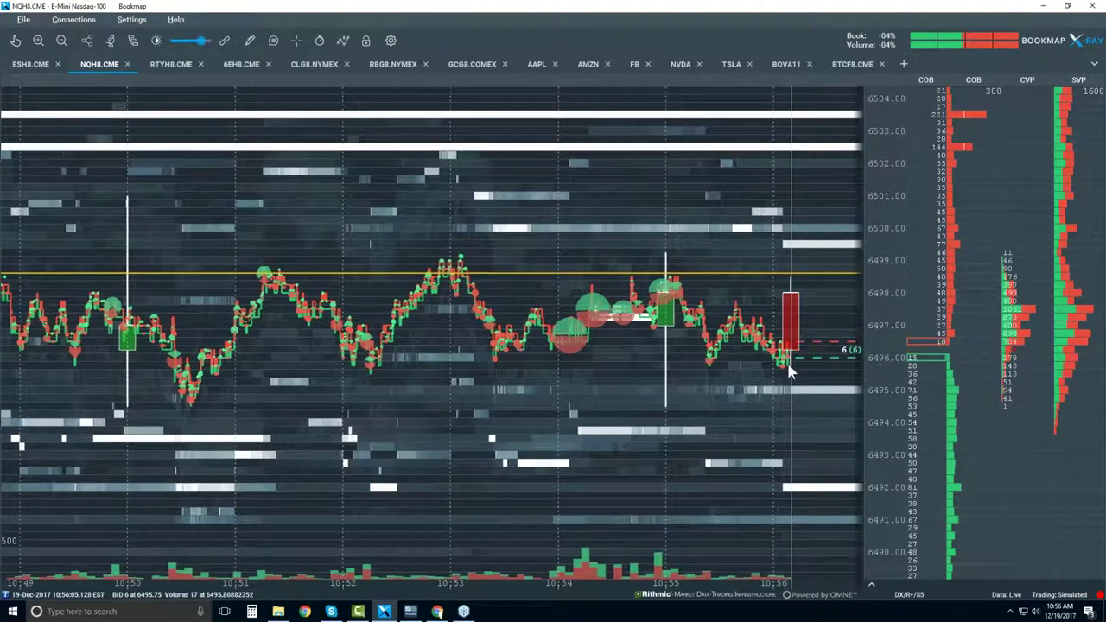
- Turn off the Candlestick Bars layer, leaving the volume dots and heatmap displayed
{"action": "left_click", "coordinate": [343, 41]}
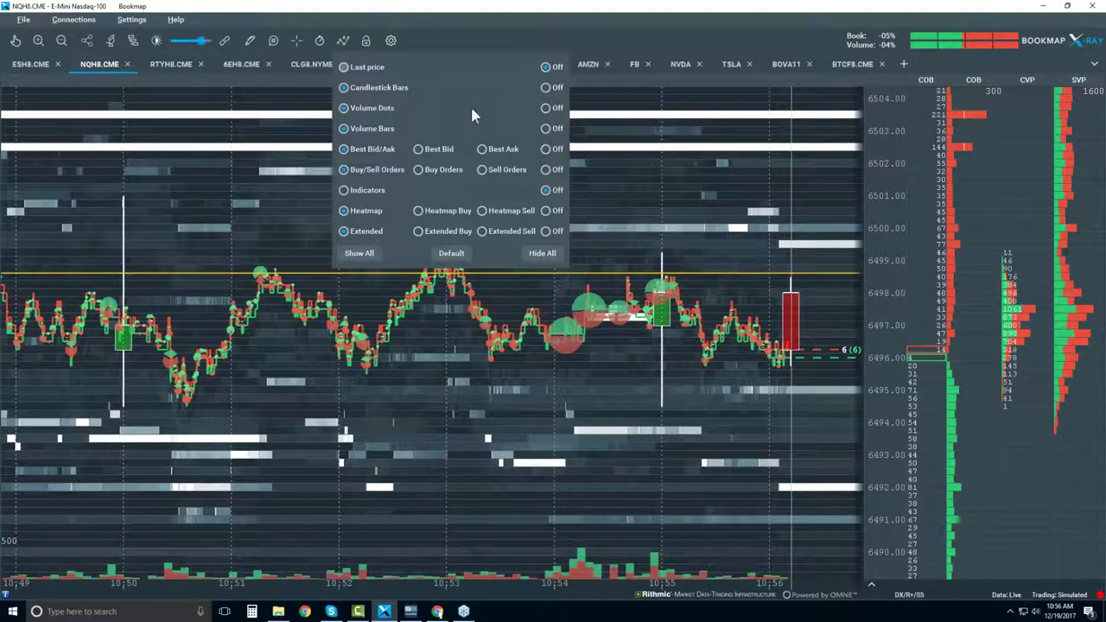
{"action": "left_click", "coordinate": [545, 87]}
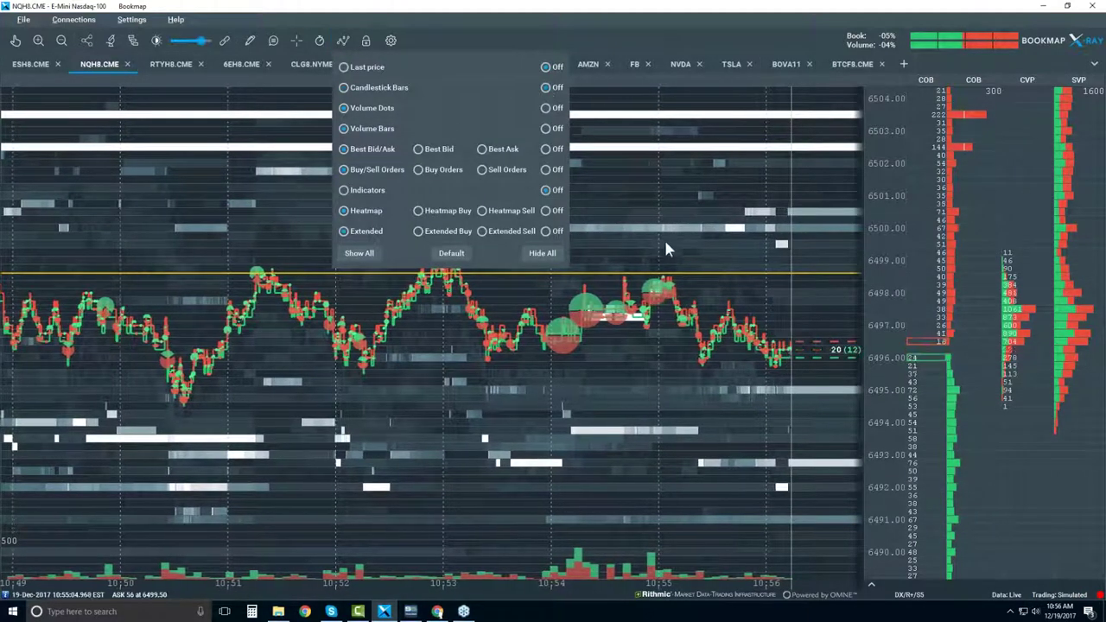
{"action": "left_click", "coordinate": [700, 235]}
- Examine the best bid/ask movement, volume dots and liquidity levels from 10:54 to the current time at several time scales
{"action": "scroll", "coordinate": [689, 251], "scroll_direction": "down", "scroll_amount": 2}
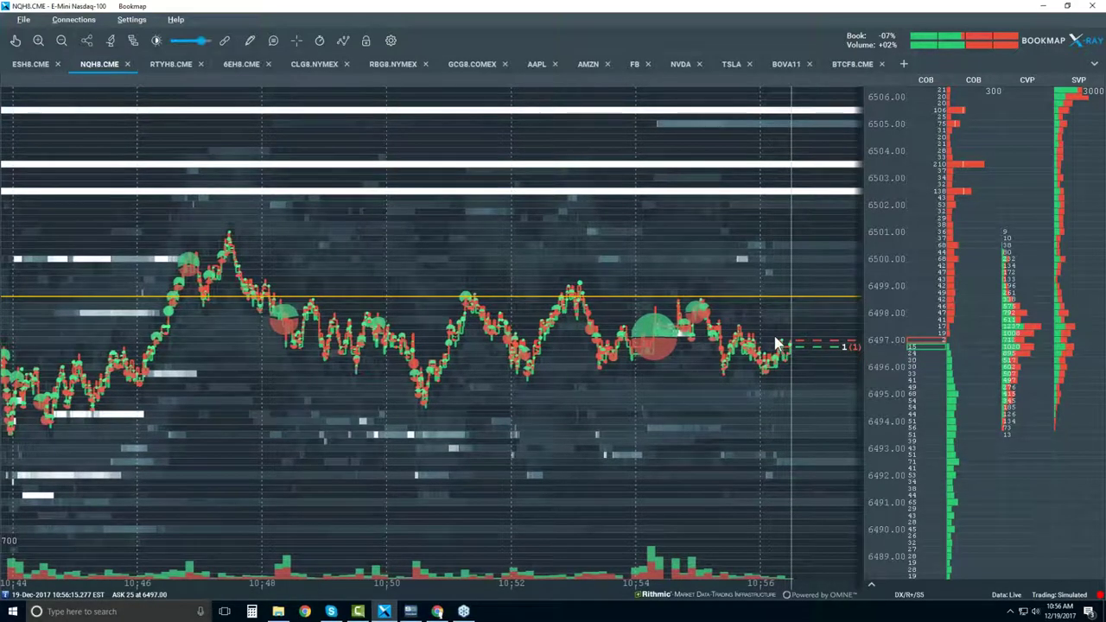
{"action": "scroll", "coordinate": [775, 343], "scroll_direction": "up", "scroll_amount": 5}
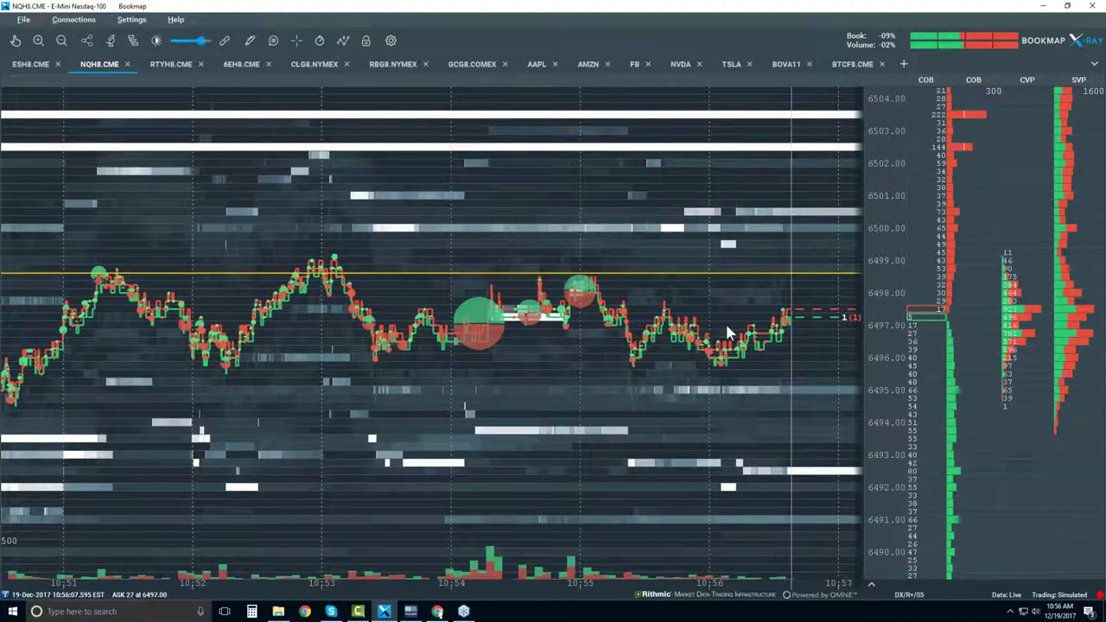
{"action": "scroll", "coordinate": [721, 321], "scroll_direction": "up", "scroll_amount": 3}
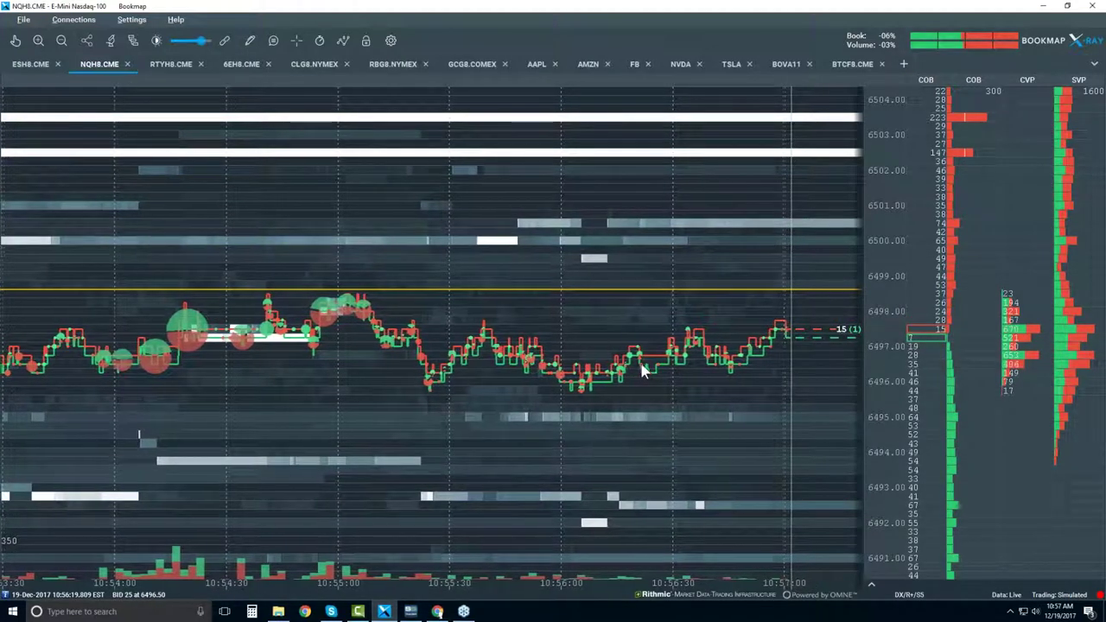
{"action": "scroll", "coordinate": [686, 370], "scroll_direction": "down", "scroll_amount": 3}
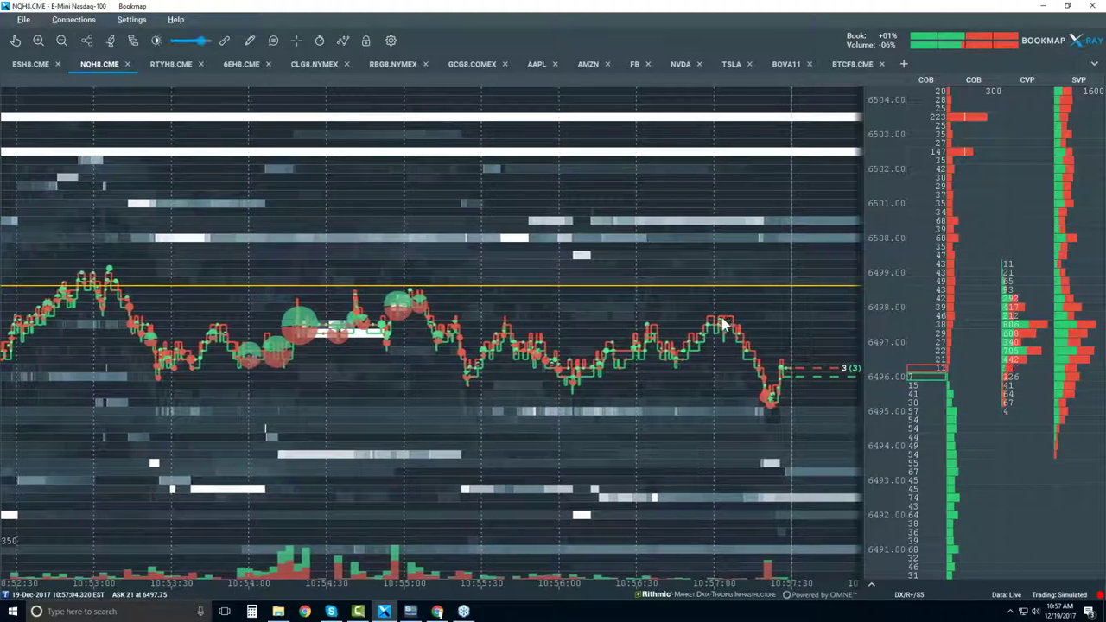
{"action": "scroll", "coordinate": [704, 318], "scroll_direction": "up", "scroll_amount": 1}
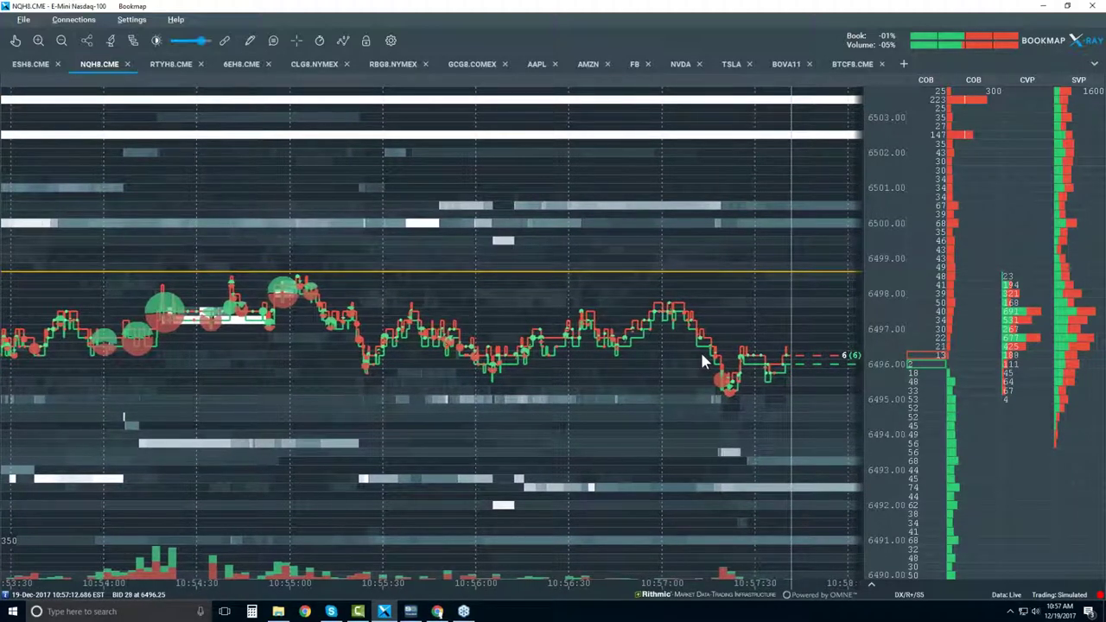
{"action": "scroll", "coordinate": [702, 363], "scroll_direction": "down", "scroll_amount": 1}
{"action": "scroll", "coordinate": [701, 356], "scroll_direction": "down", "scroll_amount": 1}
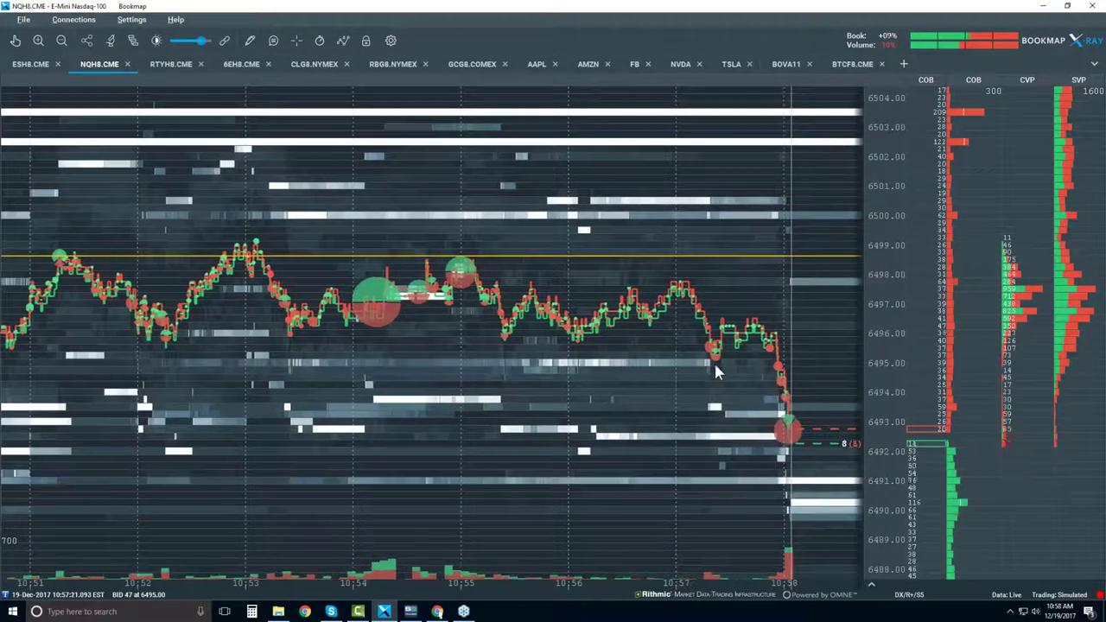
- Examine the sell-off near 10:58, its large volume dot and the surrounding liquidity levels at finer and wider time scales
{"action": "scroll", "coordinate": [722, 319], "scroll_direction": "up", "scroll_amount": 3}
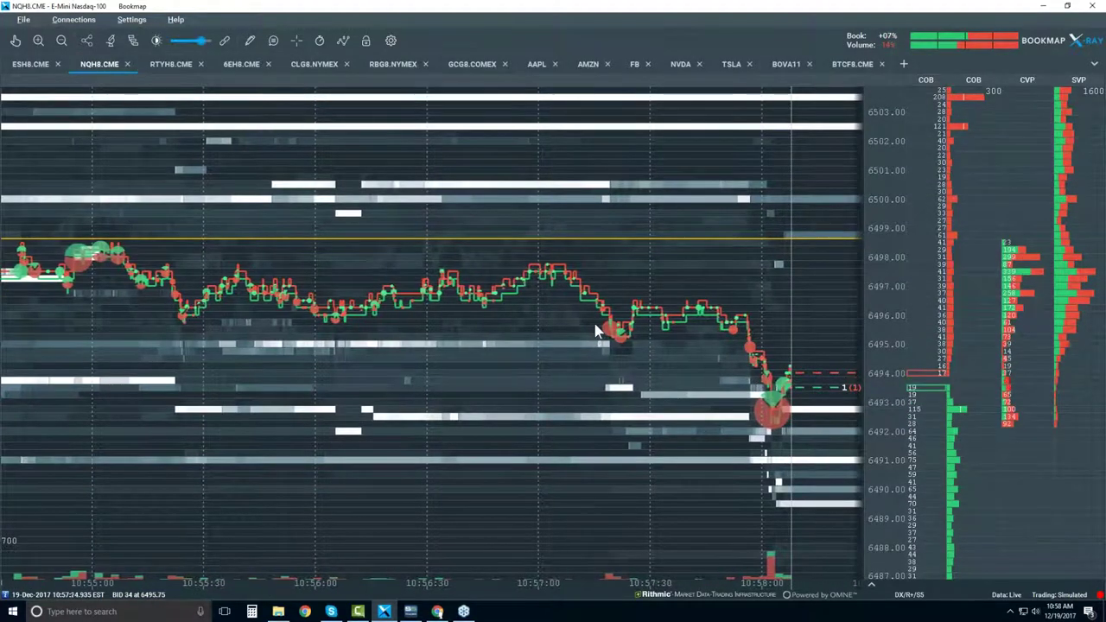
{"action": "scroll", "coordinate": [593, 318], "scroll_direction": "up", "scroll_amount": 1}
{"action": "scroll", "coordinate": [593, 327], "scroll_direction": "up", "scroll_amount": 1}
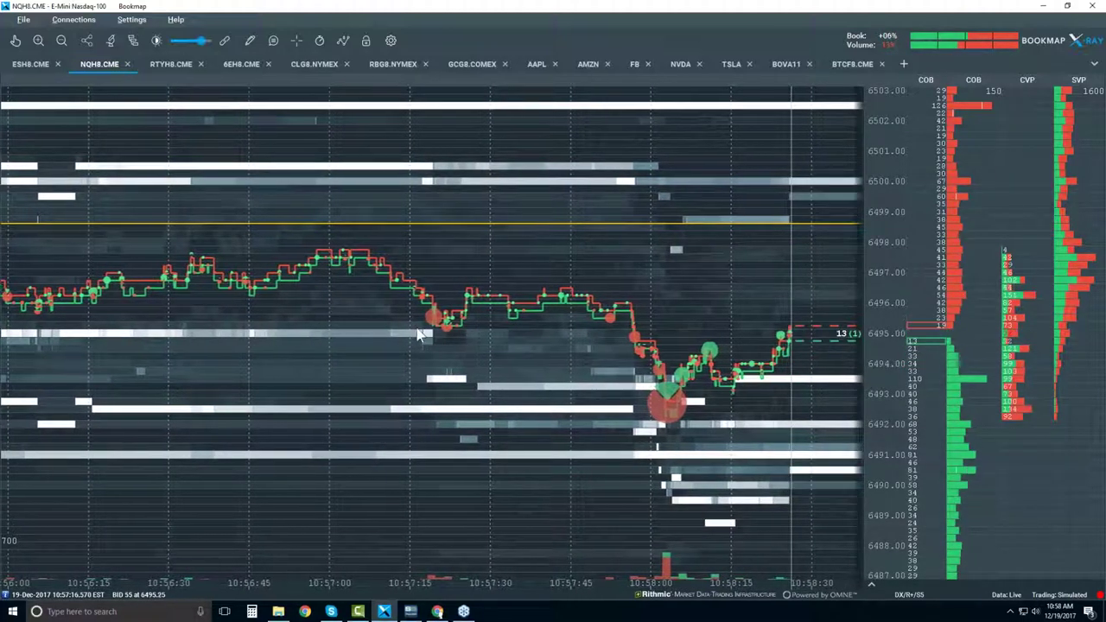
{"action": "scroll", "coordinate": [328, 334], "scroll_direction": "down", "scroll_amount": 4}
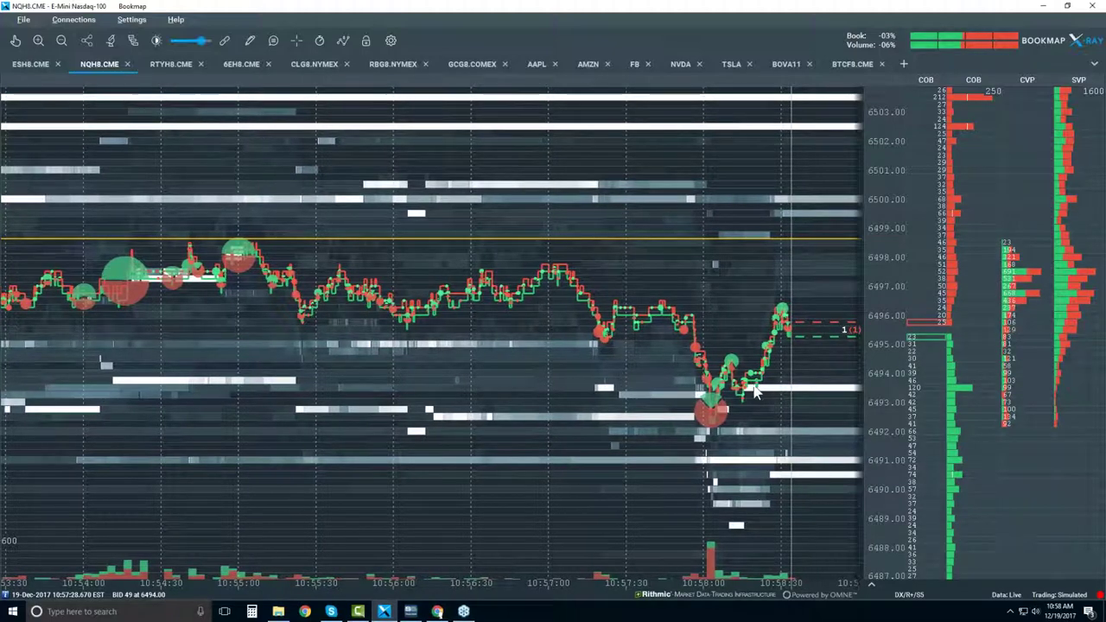
{"action": "scroll", "coordinate": [738, 350], "scroll_direction": "up", "scroll_amount": 3}
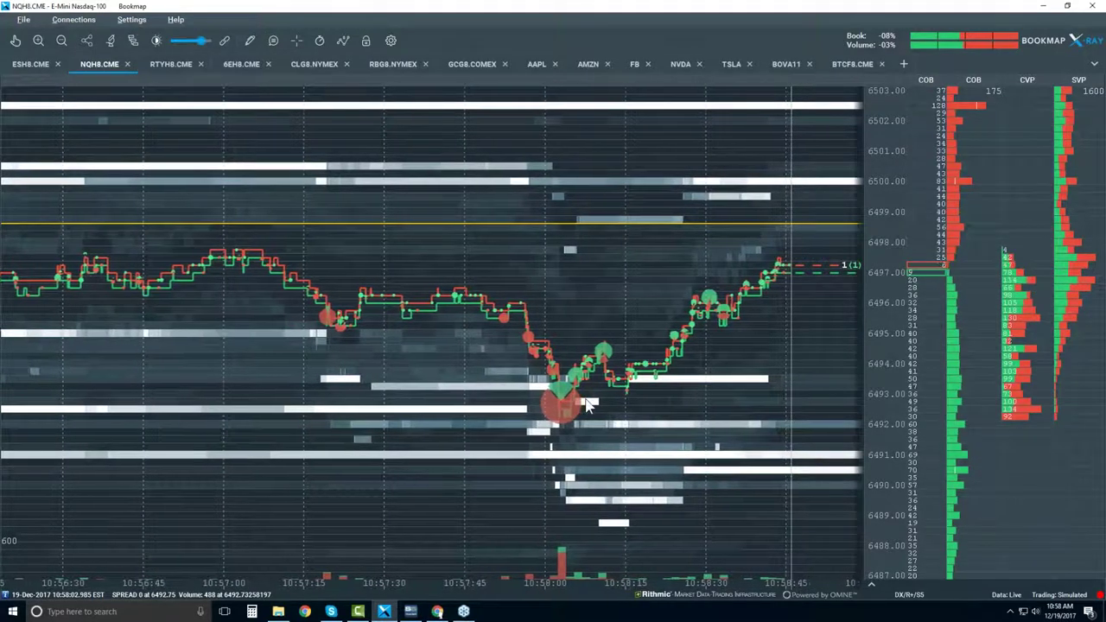
{"action": "scroll", "coordinate": [552, 340], "scroll_direction": "down", "scroll_amount": 5}
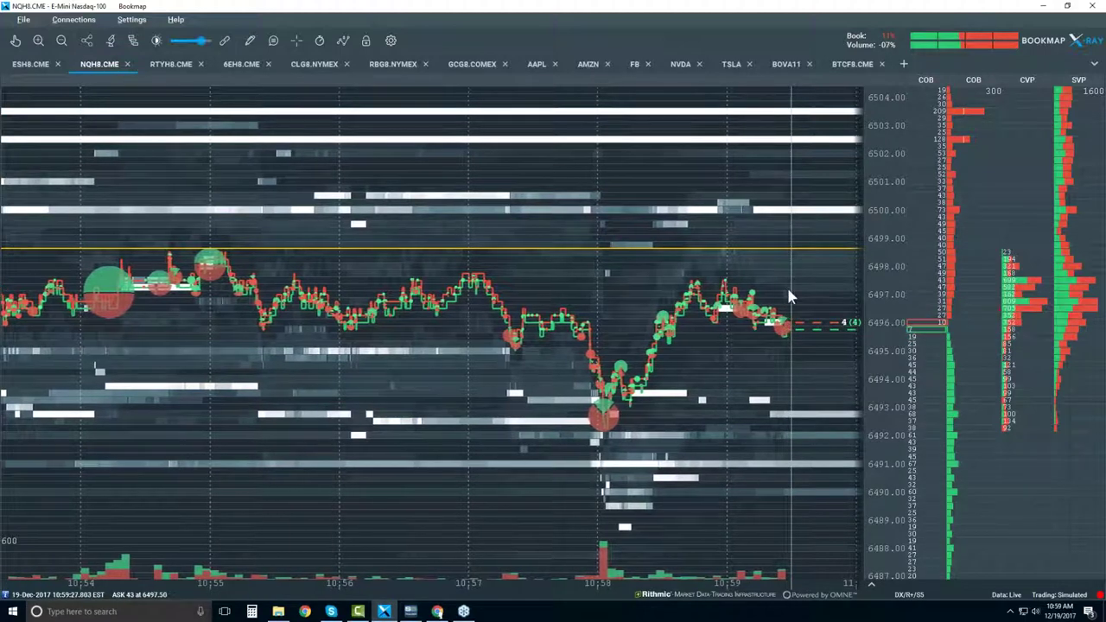
- Examine the rebound after the 10:58 sell-off and the surrounding liquidity levels at wider and finer time scales
{"action": "scroll", "coordinate": [724, 328], "scroll_direction": "down", "scroll_amount": 5}
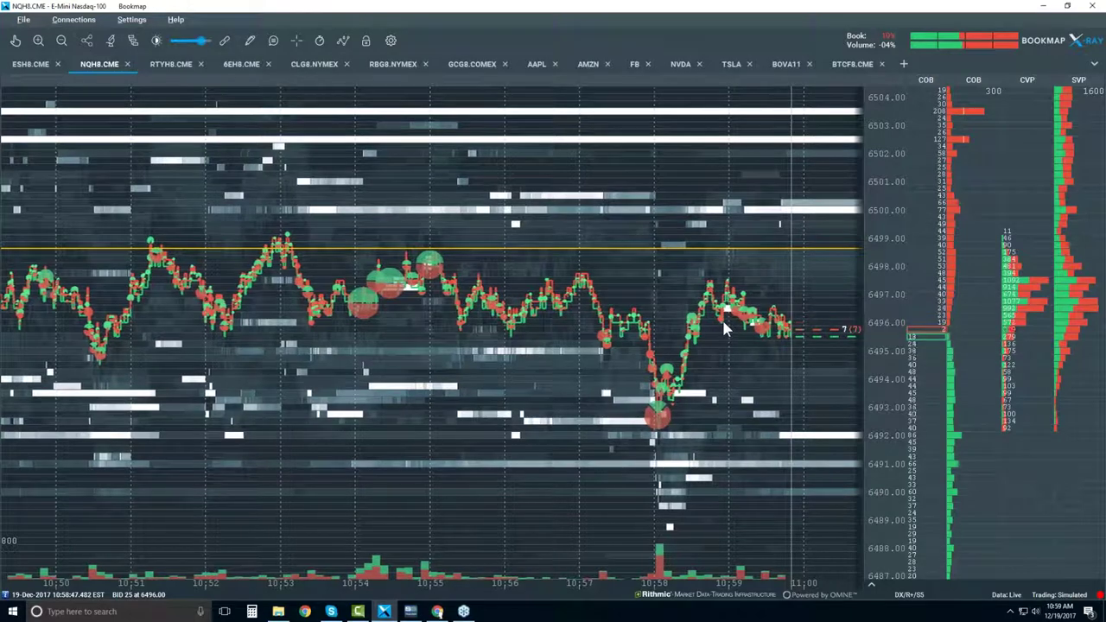
{"action": "scroll", "coordinate": [722, 319], "scroll_direction": "down", "scroll_amount": 3}
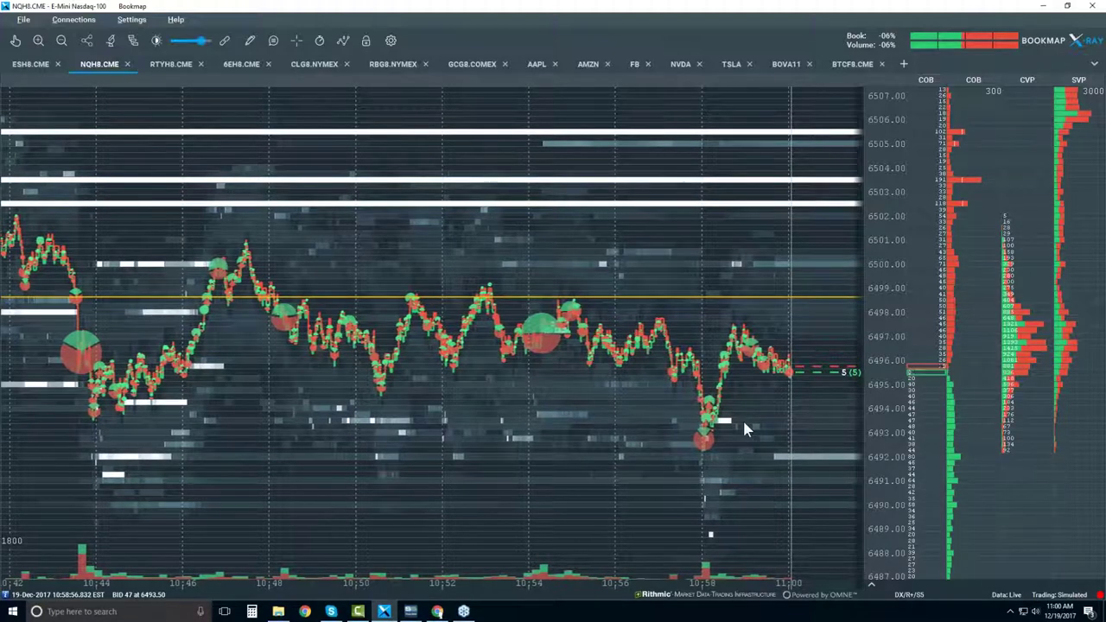
{"action": "scroll", "coordinate": [704, 285], "scroll_direction": "up", "scroll_amount": 3}
{"action": "scroll", "coordinate": [705, 290], "scroll_direction": "up", "scroll_amount": 3}
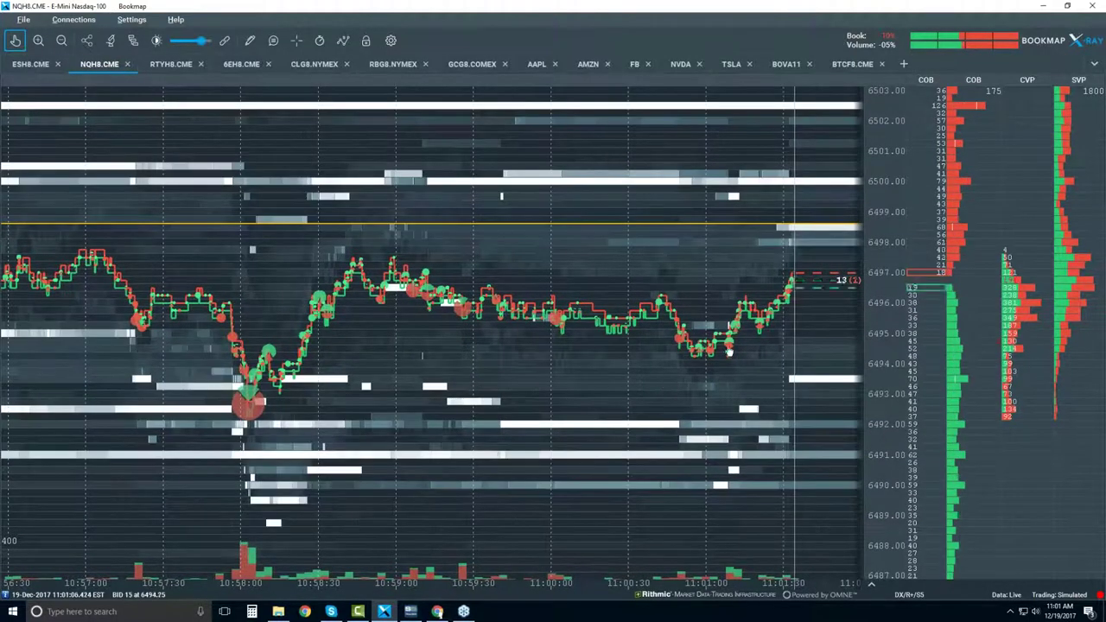
- Examine the individual trades and best bid/ask changes around 11:01:08 down to microsecond time scales
{"action": "scroll", "coordinate": [682, 381], "scroll_direction": "up", "scroll_amount": 10}
{"action": "scroll", "coordinate": [726, 348], "scroll_direction": "up", "scroll_amount": 10}
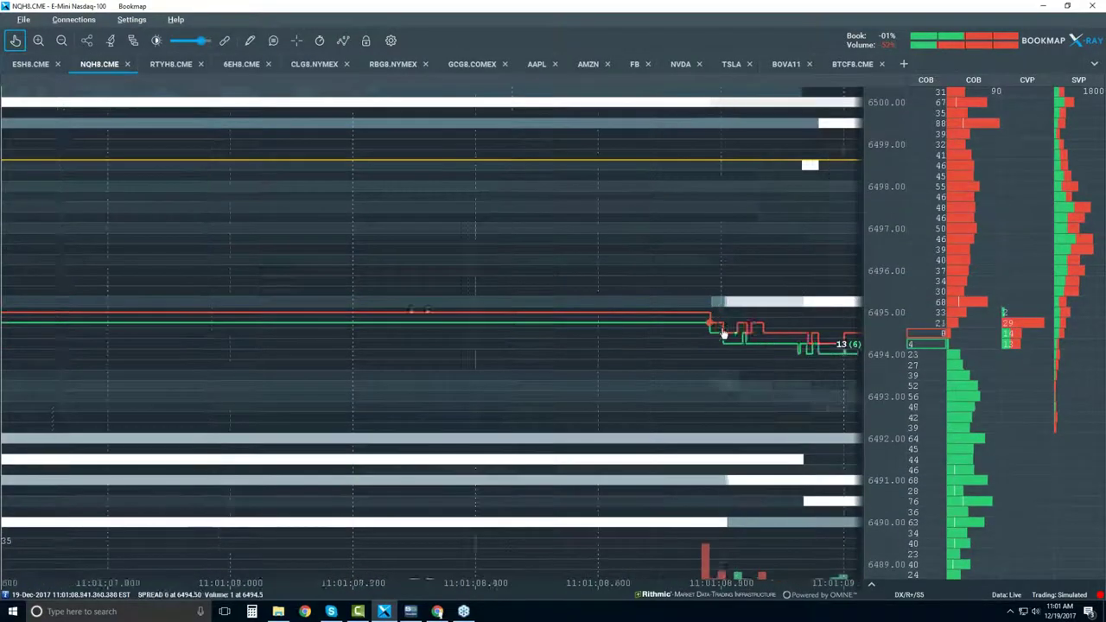
{"action": "scroll", "coordinate": [639, 349], "scroll_direction": "up", "scroll_amount": 3}
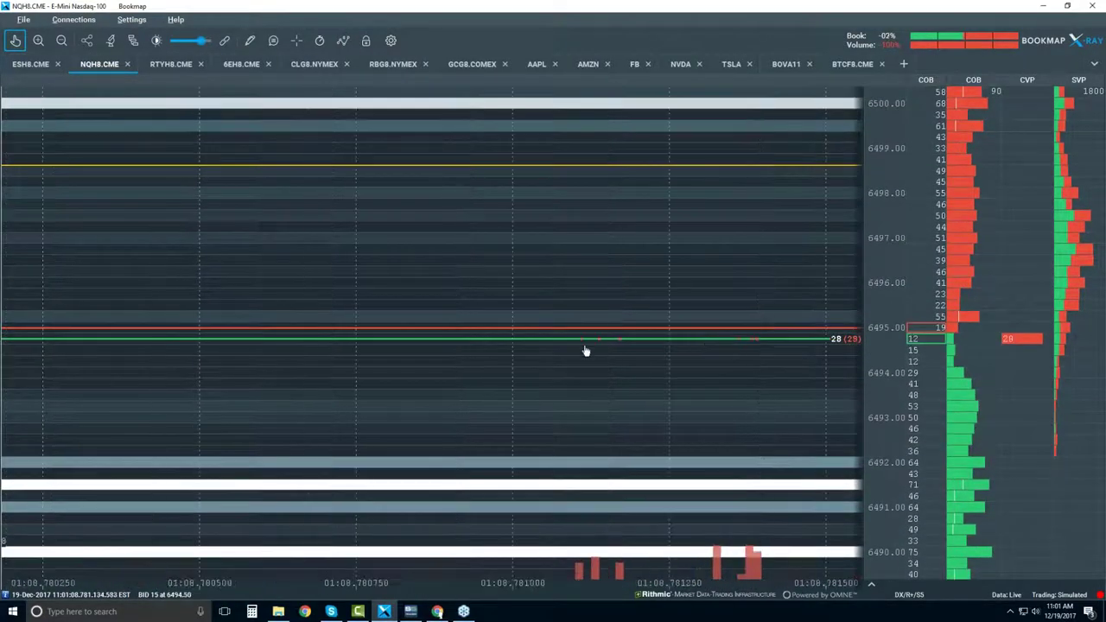
{"action": "scroll", "coordinate": [760, 351], "scroll_direction": "up", "scroll_amount": 4}
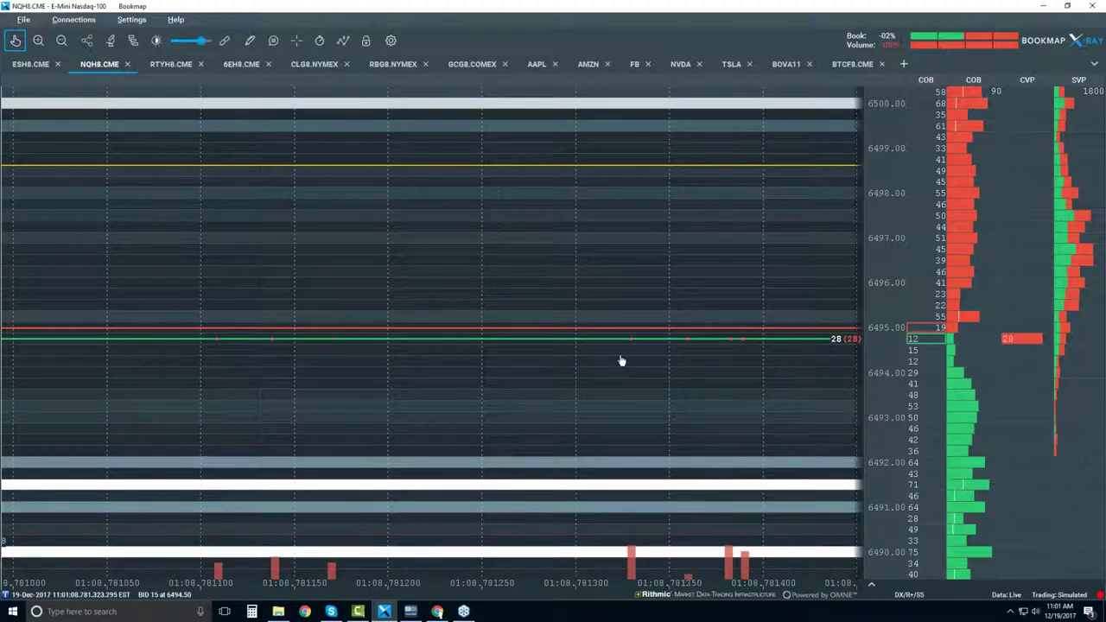
{"action": "scroll", "coordinate": [622, 361], "scroll_direction": "down", "scroll_amount": 8}
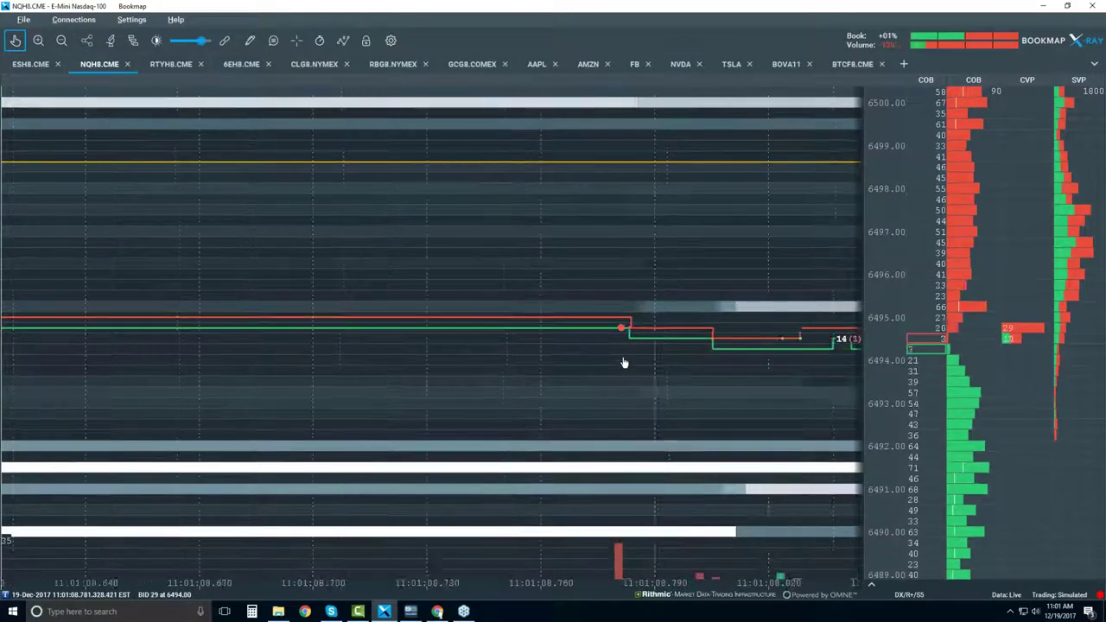
{"action": "scroll", "coordinate": [624, 361], "scroll_direction": "down", "scroll_amount": 8}
{"action": "scroll", "coordinate": [626, 345], "scroll_direction": "up", "scroll_amount": 3}
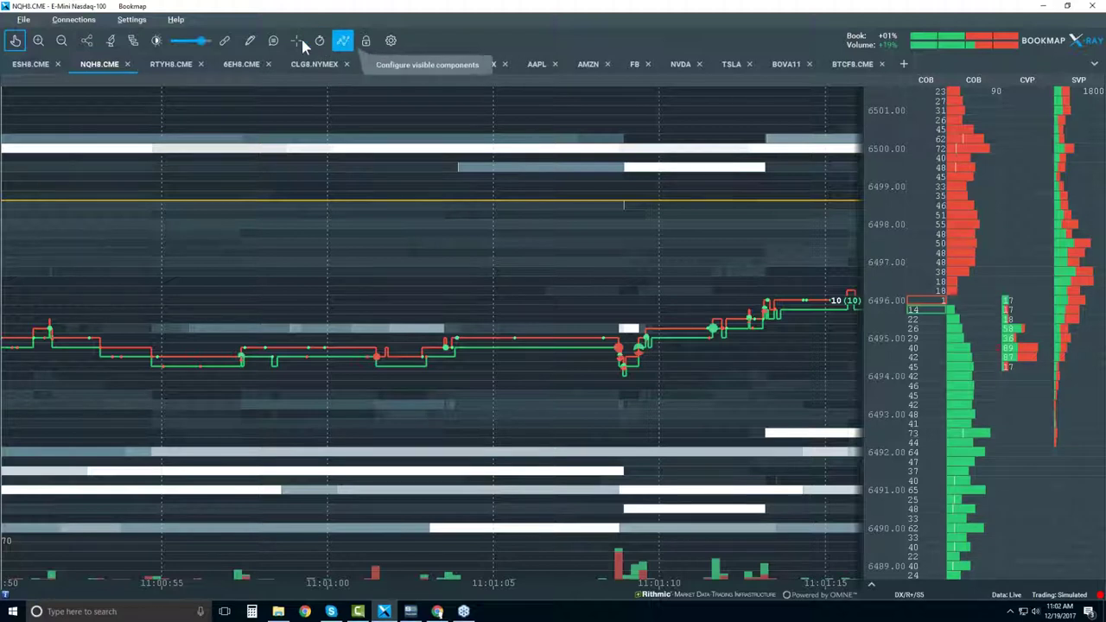
- Turn on the chart's data tooltip and inspect the resting ask liquidity at 6495.25 around 11:01:09
{"action": "left_click", "coordinate": [273, 41]}
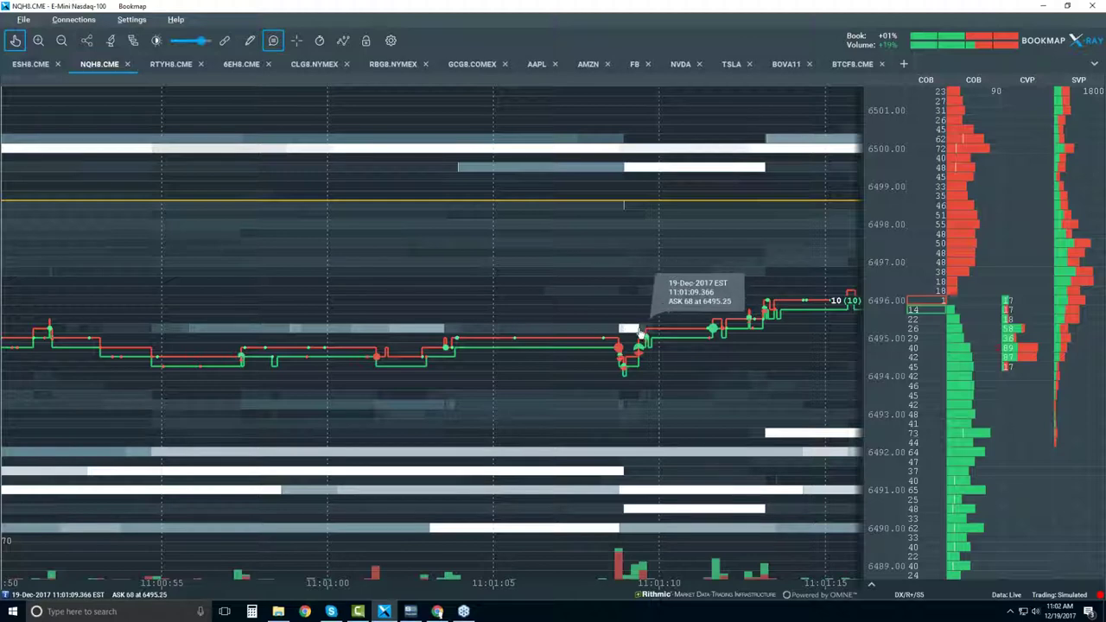
{"action": "scroll", "coordinate": [631, 330], "scroll_direction": "down", "scroll_amount": 2}
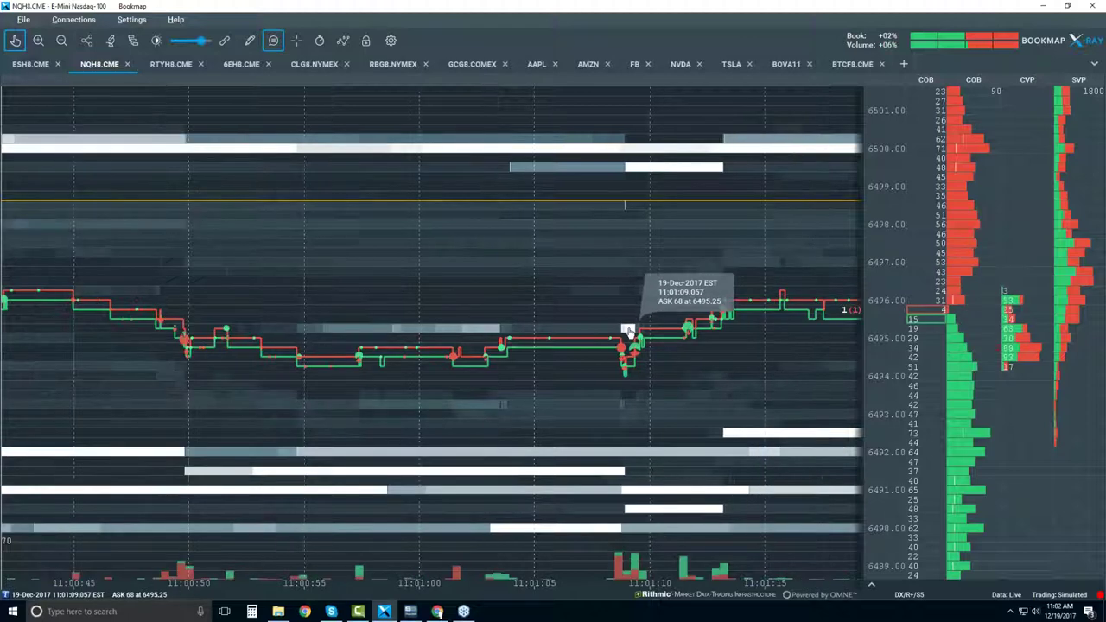
{"action": "scroll", "coordinate": [629, 331], "scroll_direction": "down", "scroll_amount": 2}
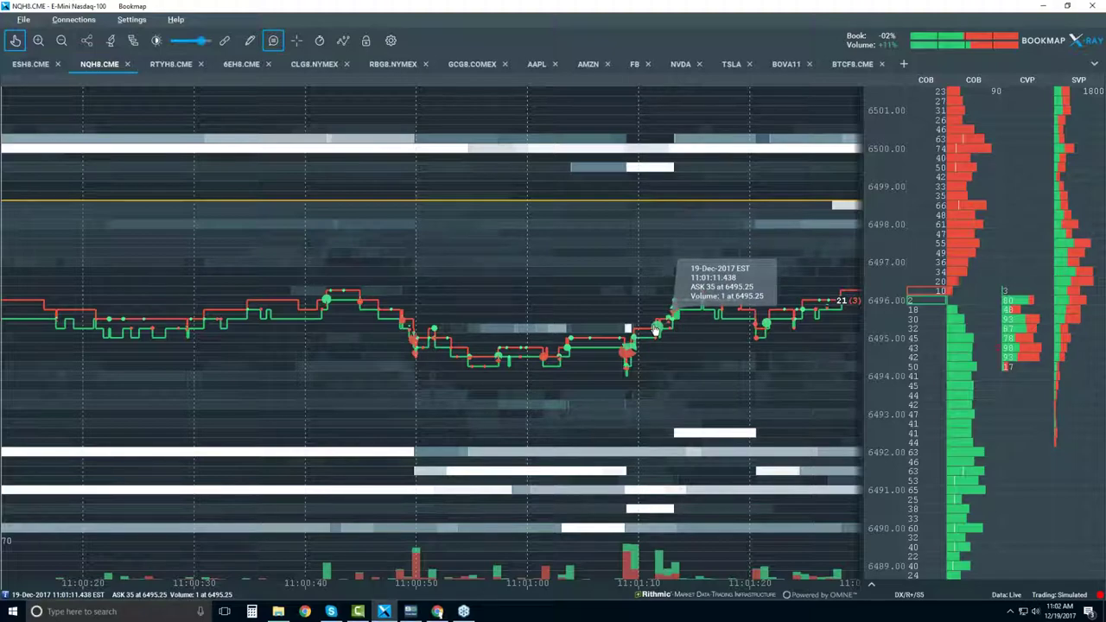
{"action": "scroll", "coordinate": [655, 331], "scroll_direction": "down", "scroll_amount": 4}
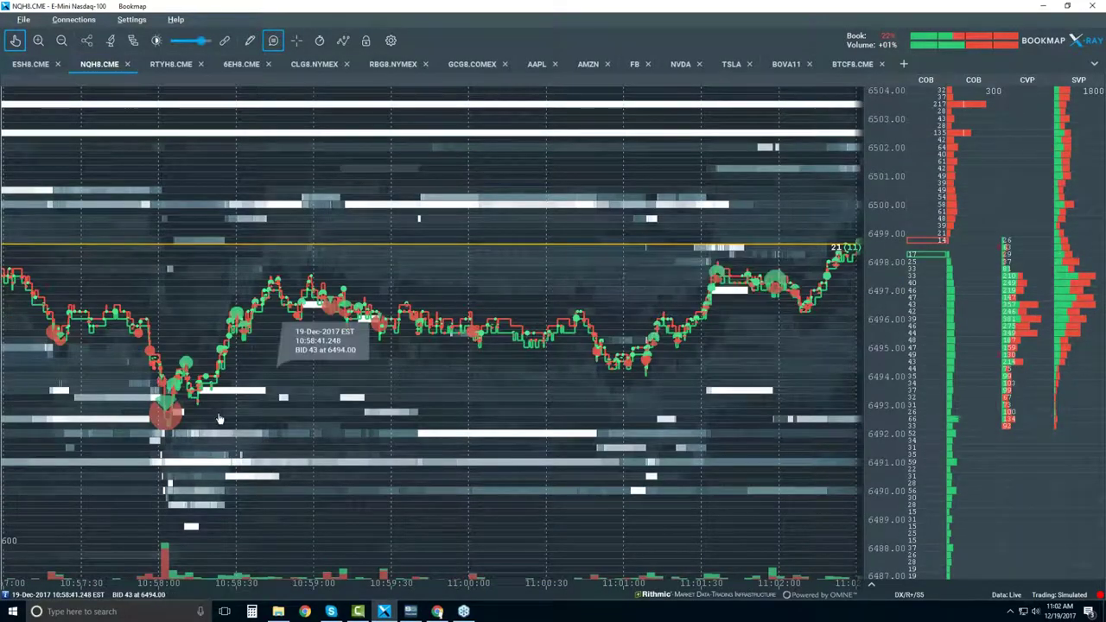
- Inspect the large volume dots and nearby resting liquidity of the 10:58 sell-off with the data tooltip at several time scales
{"action": "scroll", "coordinate": [156, 424], "scroll_direction": "up", "scroll_amount": 5}
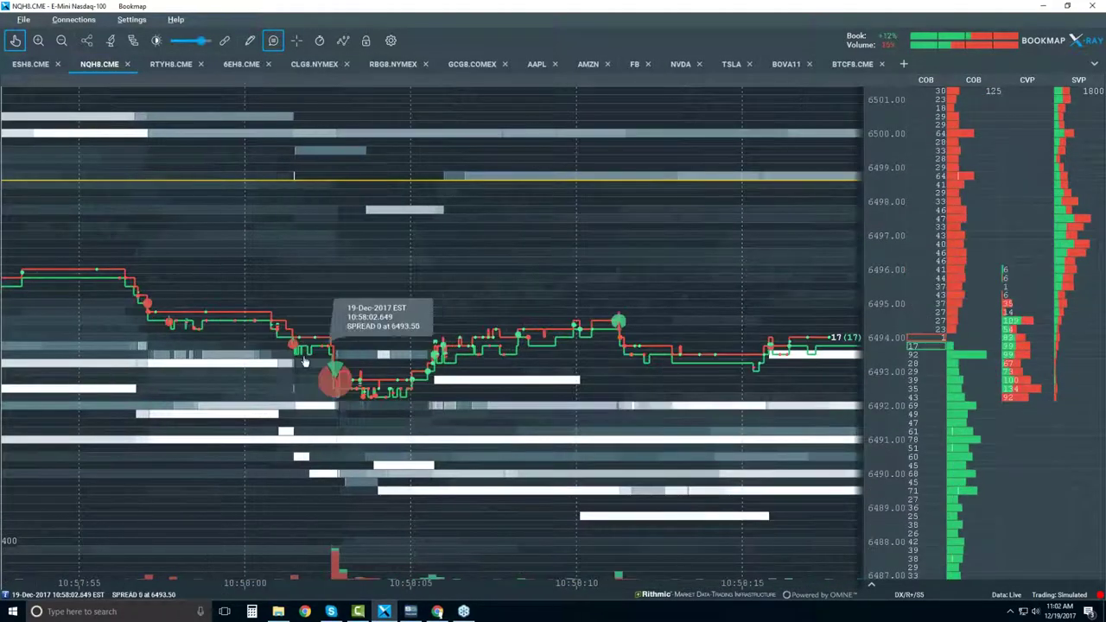
{"action": "scroll", "coordinate": [338, 352], "scroll_direction": "up", "scroll_amount": 3}
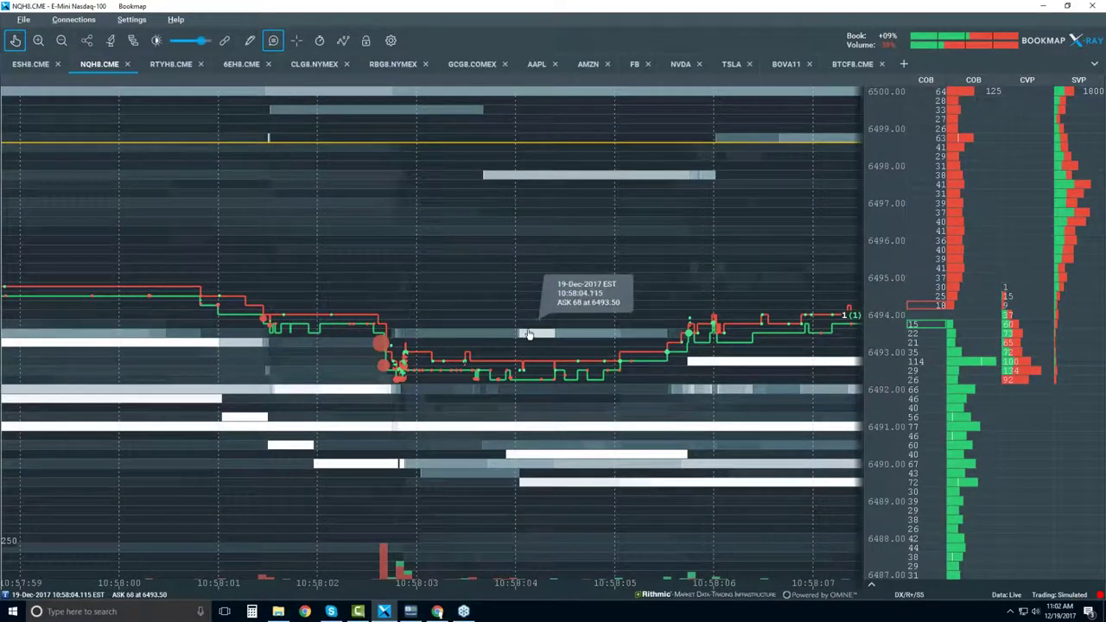
{"action": "scroll", "coordinate": [530, 334], "scroll_direction": "down", "scroll_amount": 4}
{"action": "scroll", "coordinate": [530, 335], "scroll_direction": "down", "scroll_amount": 3}
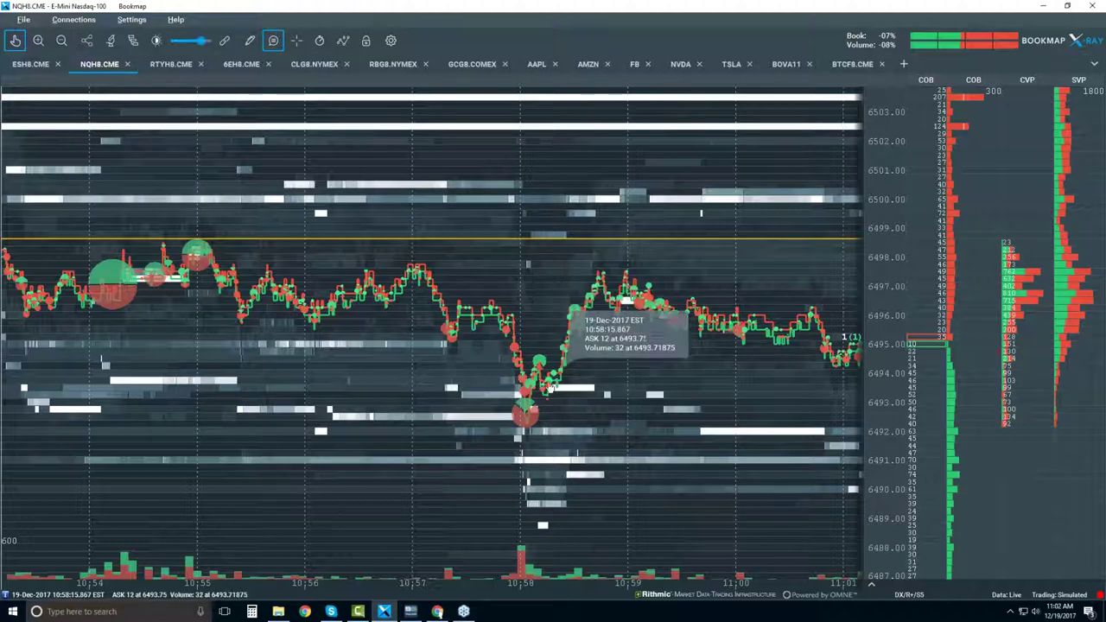
{"action": "scroll", "coordinate": [553, 387], "scroll_direction": "up", "scroll_amount": 5}
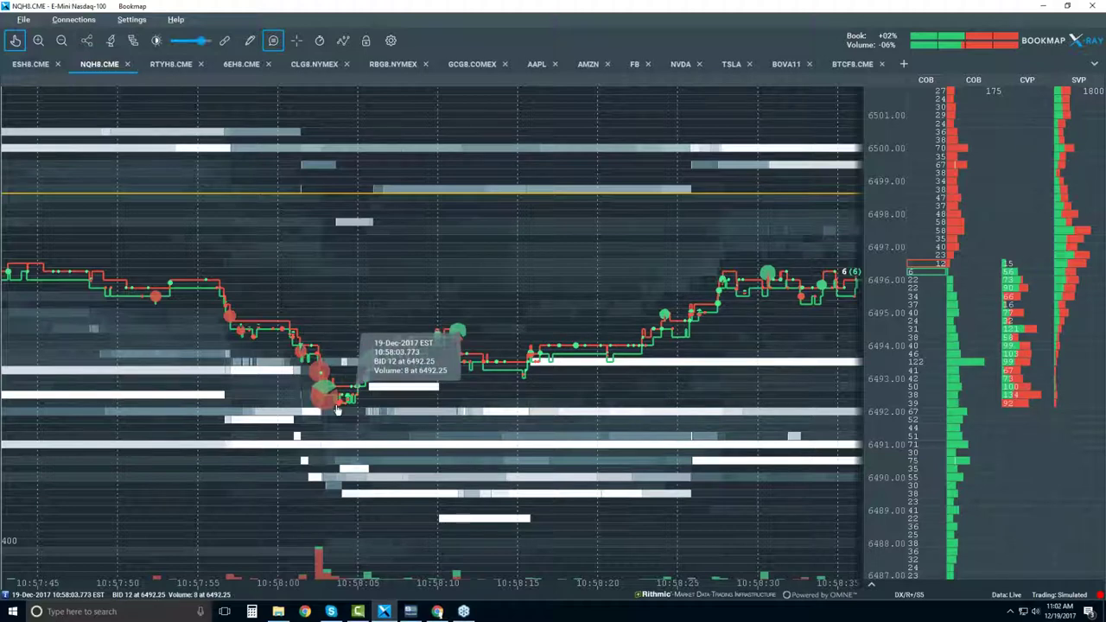
- Show the numeric labels on the chart through its visible components and inspect the resting bid at 6493.50 after 10:58:16
{"action": "left_click", "coordinate": [344, 42]}
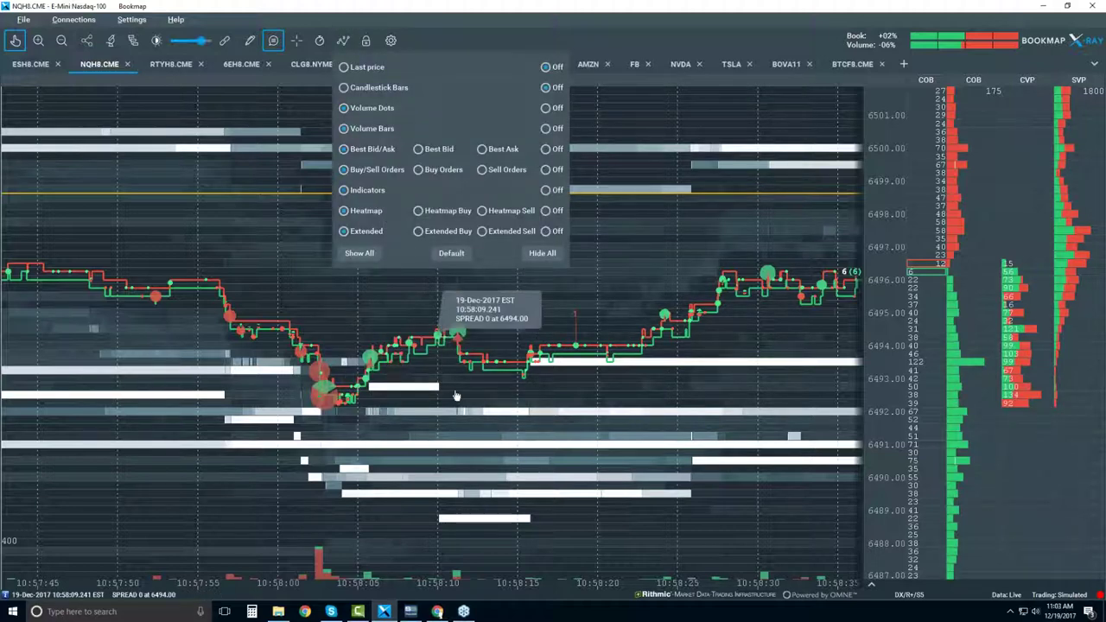
{"action": "left_click", "coordinate": [328, 346]}
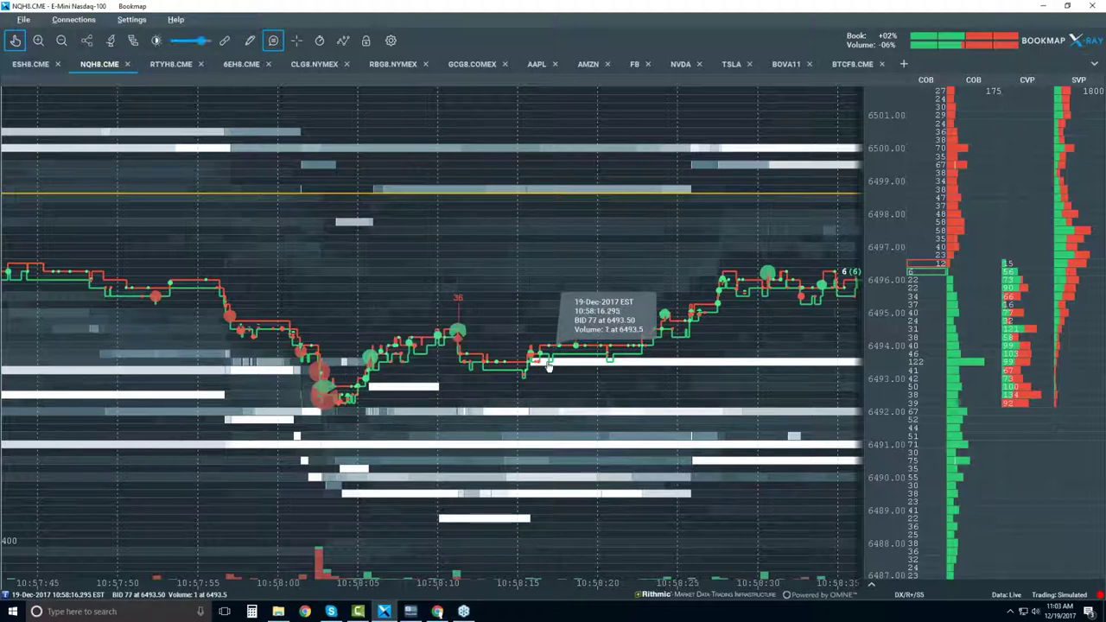
{"action": "scroll", "coordinate": [553, 361], "scroll_direction": "up", "scroll_amount": 2}
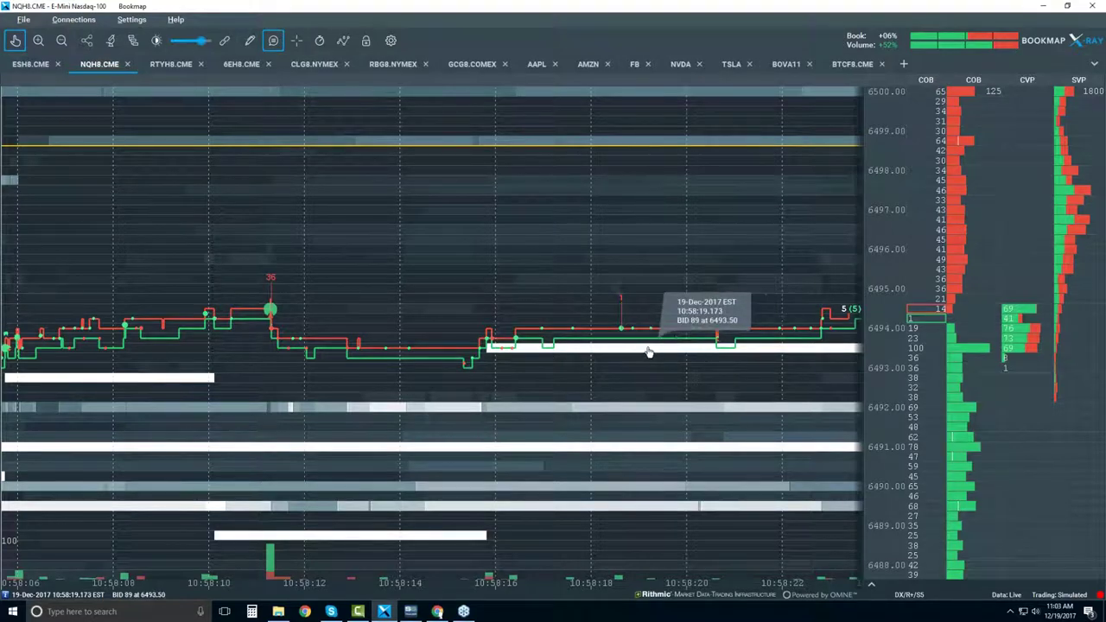
- Examine the labelled price swings and volume dots from about 10:46 to the current time at a wider time scale
{"action": "scroll", "coordinate": [649, 352], "scroll_direction": "down", "scroll_amount": 10}
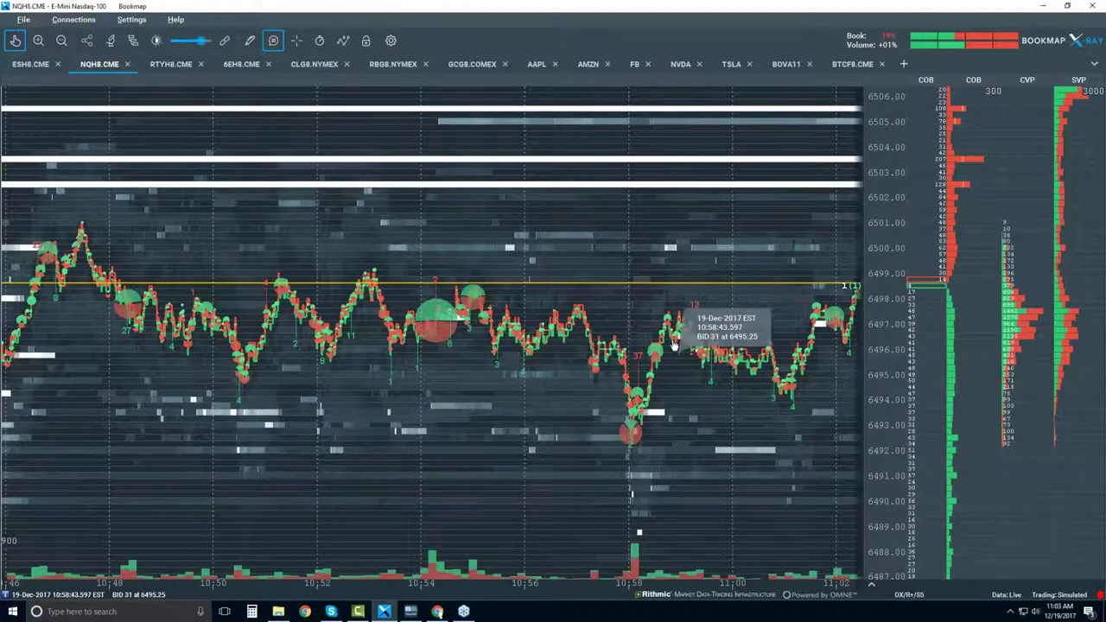
{"action": "left_click_drag", "start_coordinate": [726, 303], "coordinate": [471, 302]}
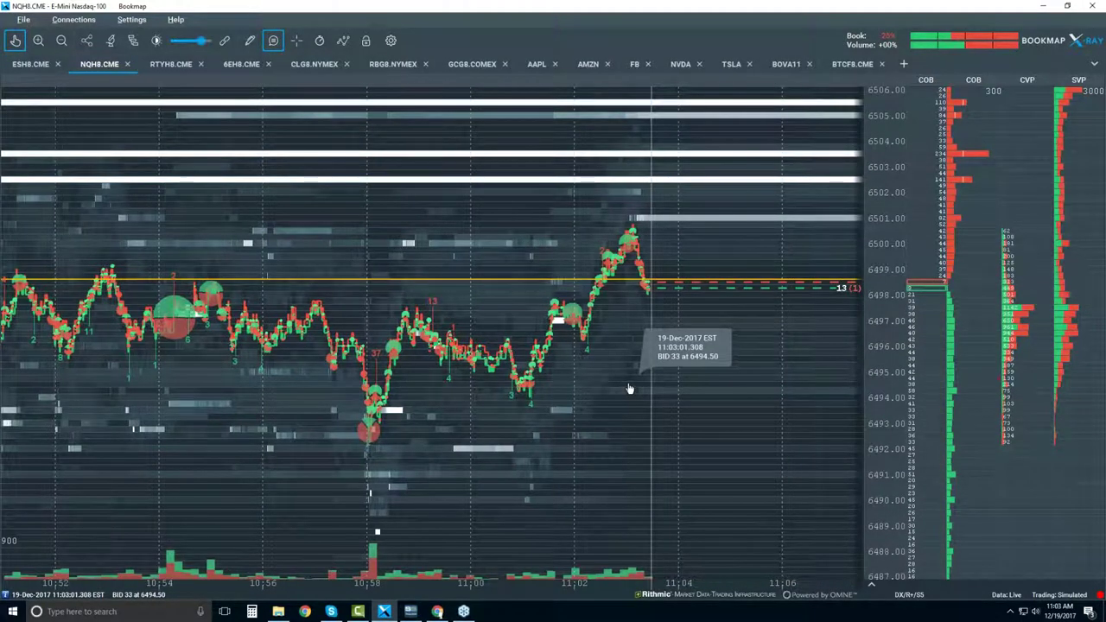
{"action": "scroll", "coordinate": [629, 389], "scroll_direction": "down", "scroll_amount": 4}
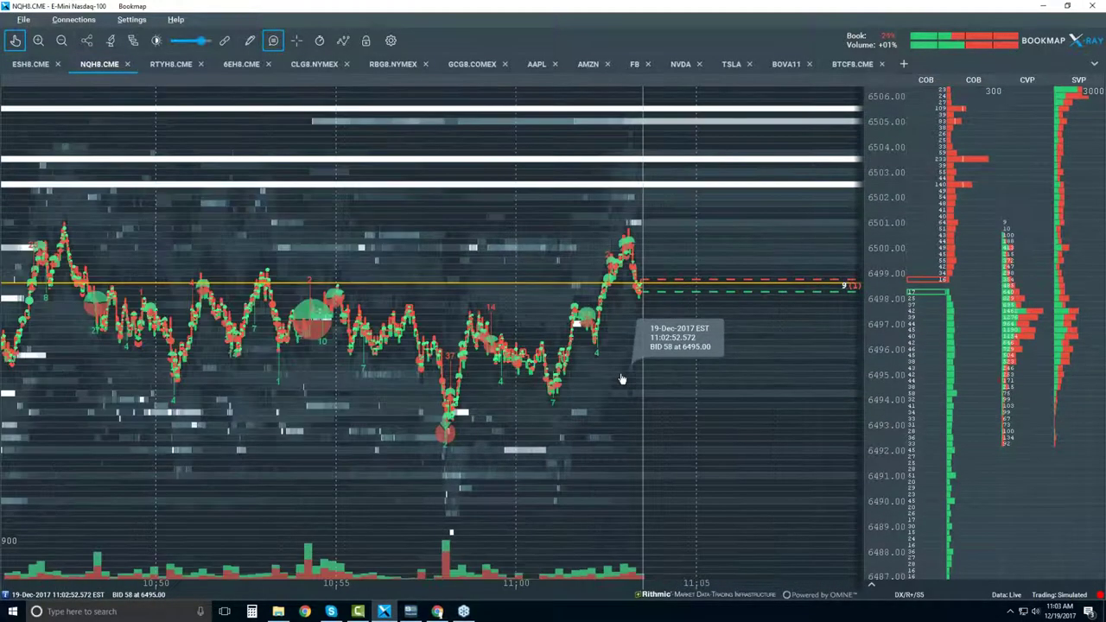